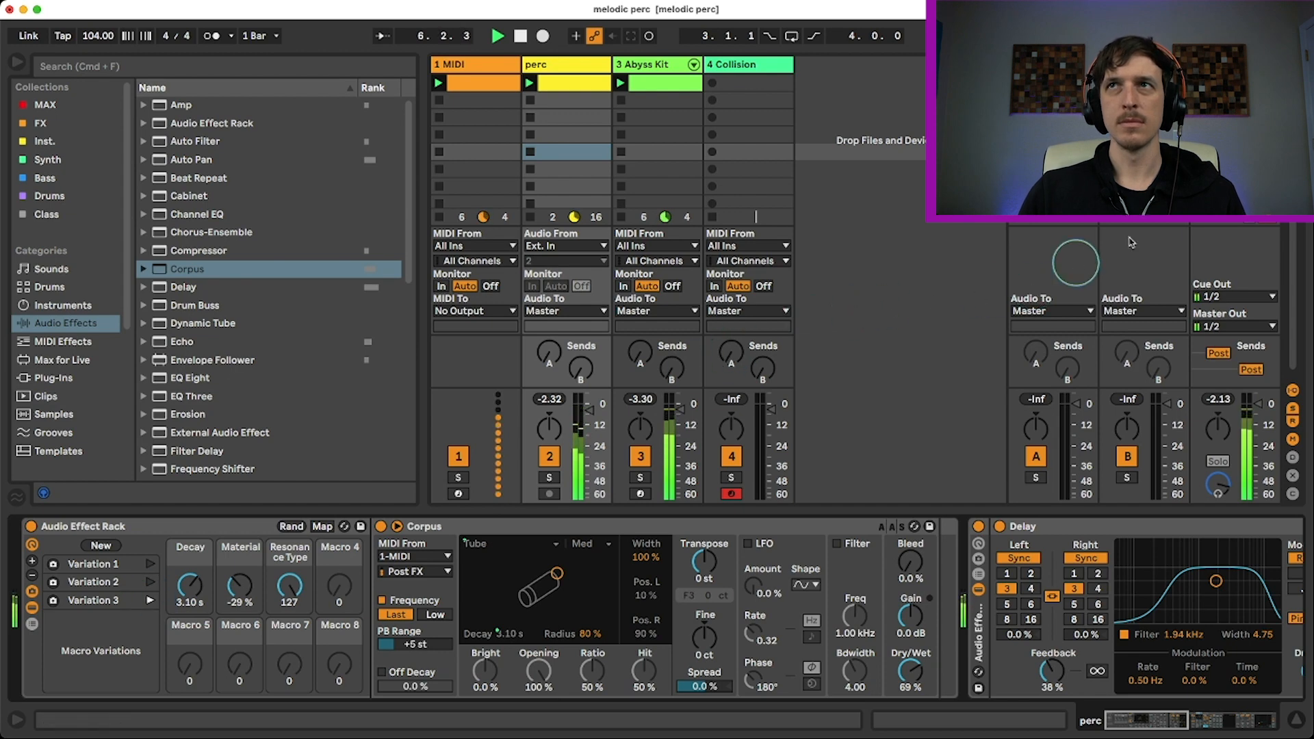
Step: Stop all playing clips and view the Collision instrument as well as the Corpus device on the perc track
{"action": "left_click", "coordinate": [1199, 221]}
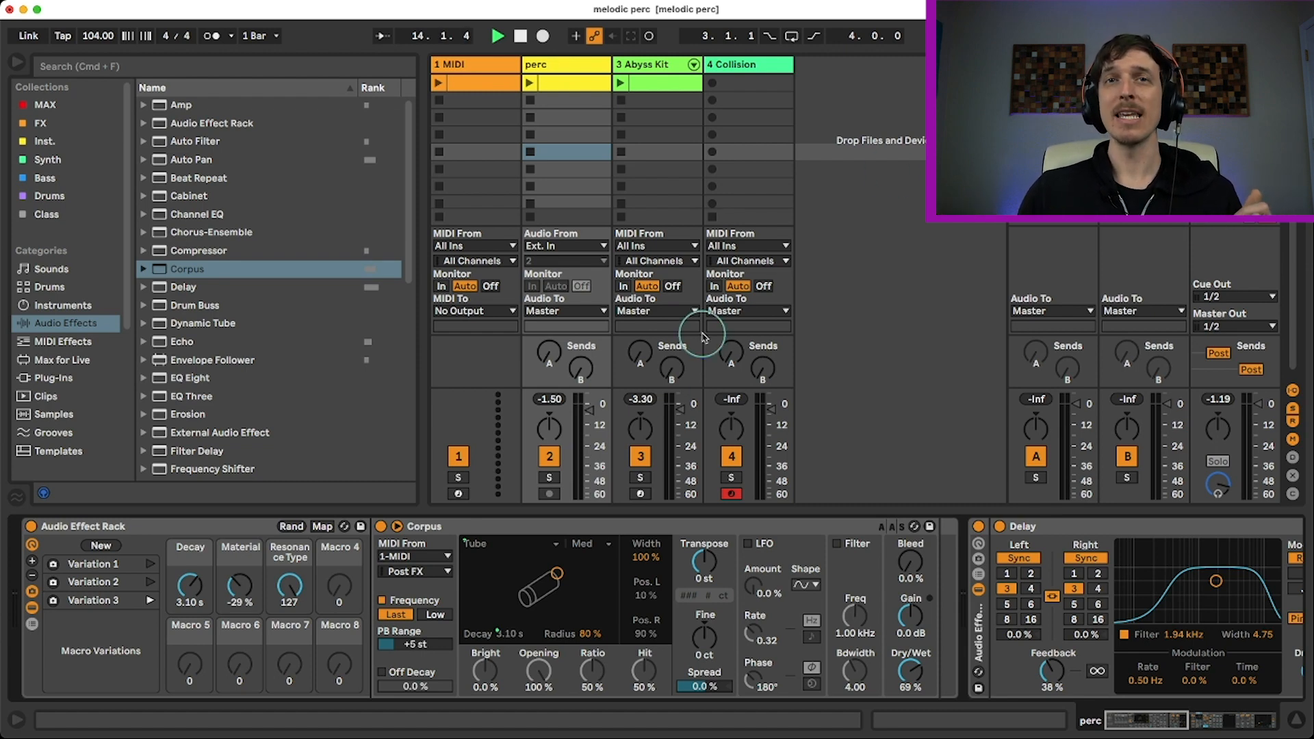
{"action": "left_click", "coordinate": [583, 529]}
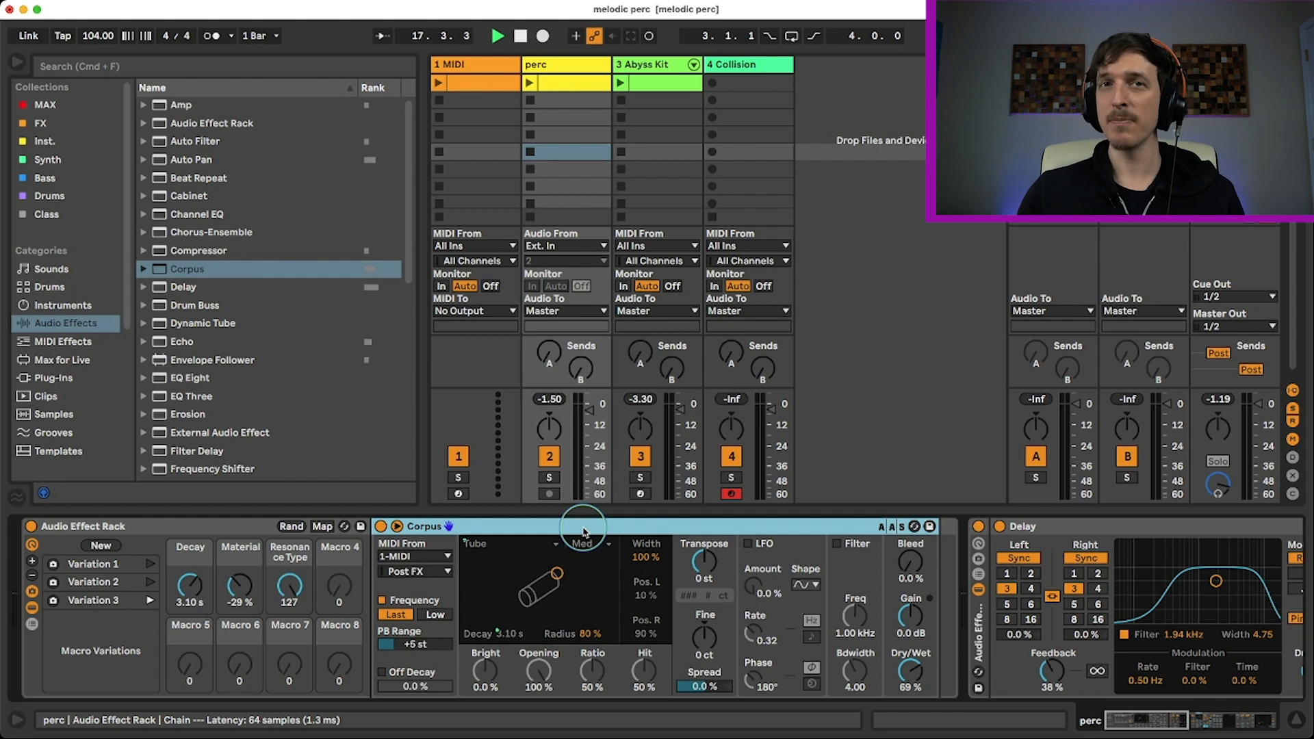
{"action": "left_click", "coordinate": [748, 67]}
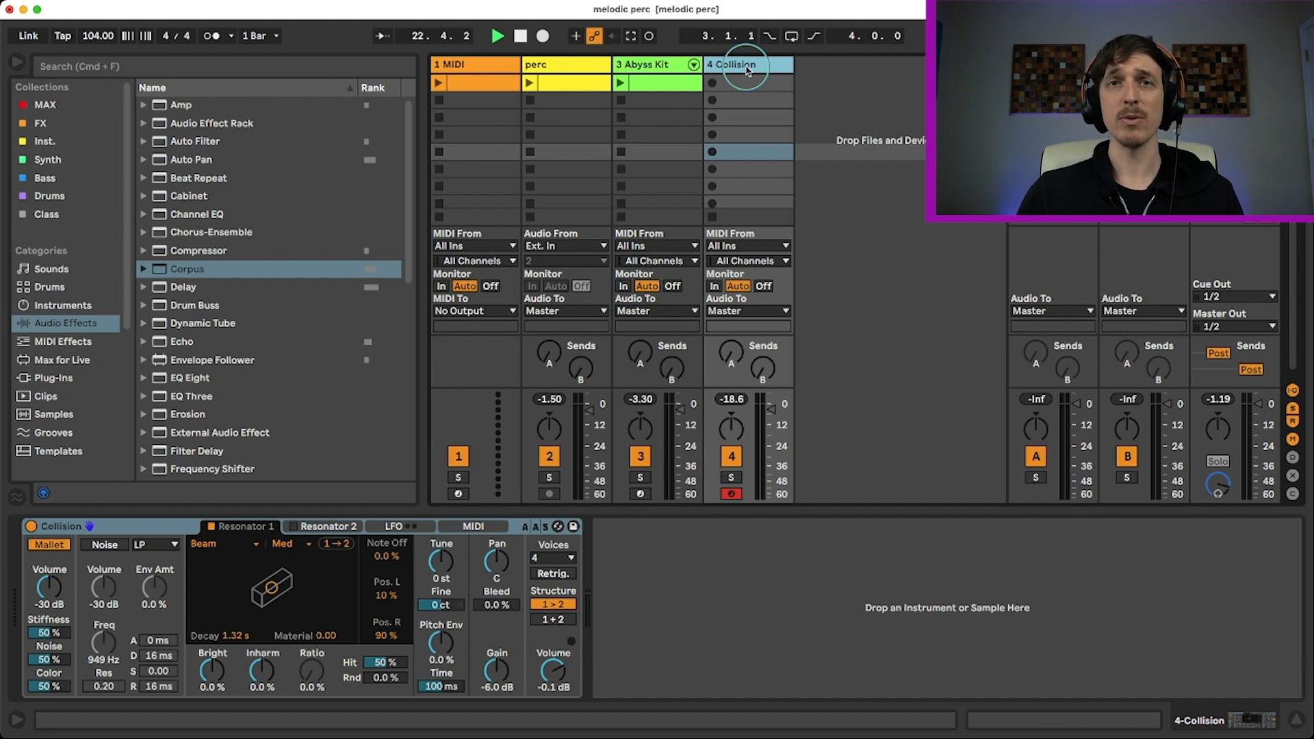
{"action": "key", "text": "Left"}
{"action": "key", "text": "Left"}
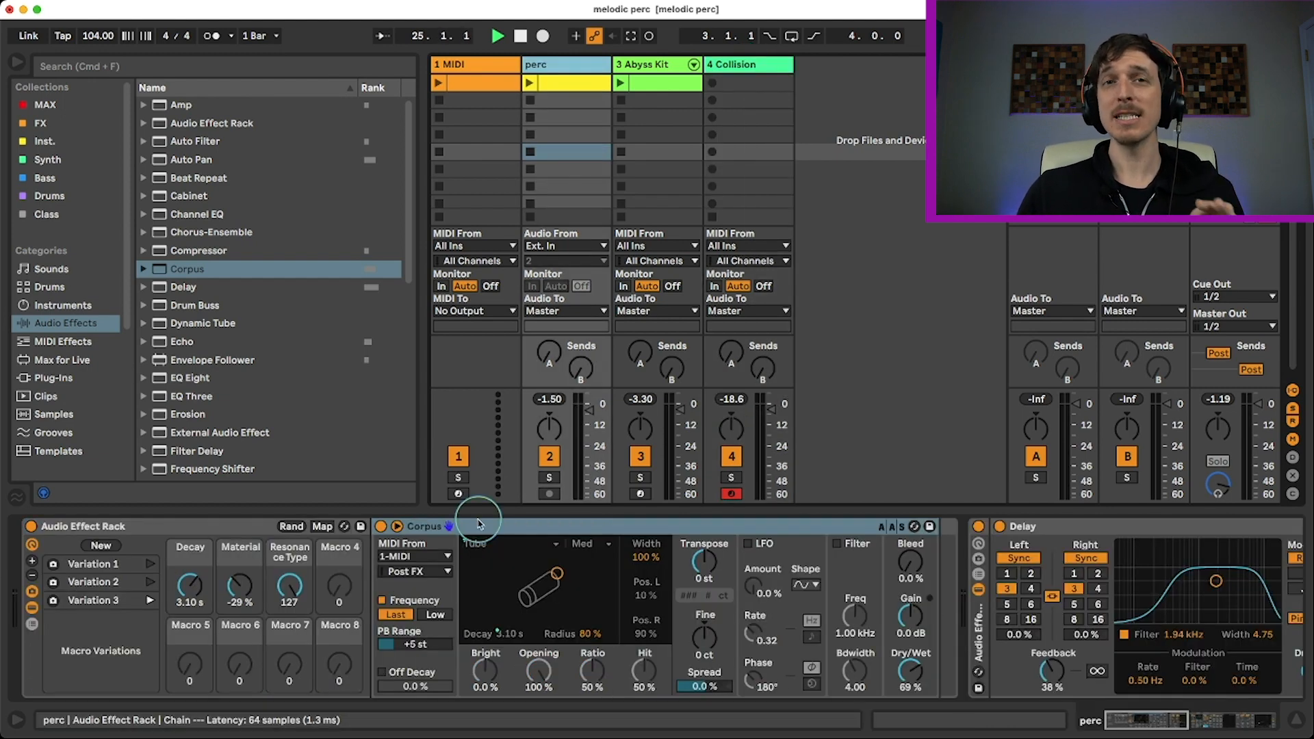
{"action": "left_click", "coordinate": [485, 529]}
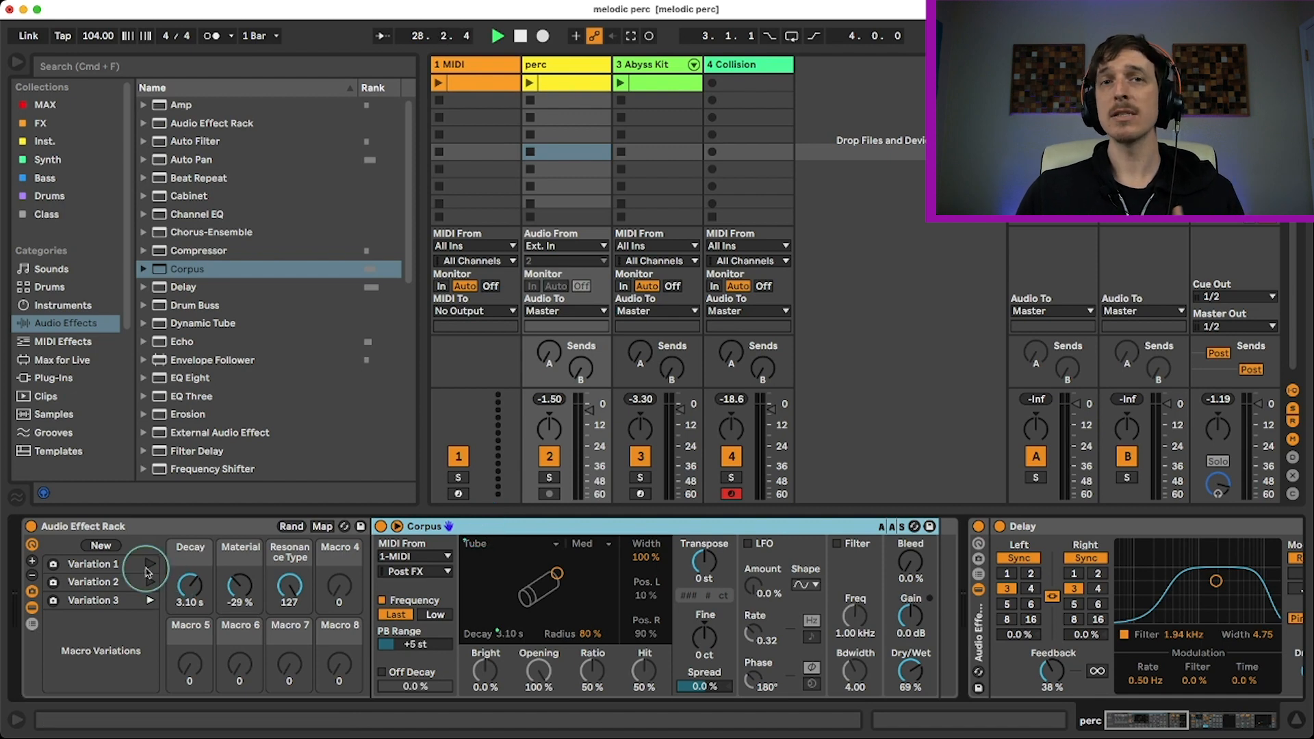
Step: Point out the three macro variations of the perc track's Audio Effect Rack, ending on Variation 3
{"action": "left_click", "coordinate": [106, 564]}
{"action": "left_click", "coordinate": [104, 581]}
{"action": "left_click", "coordinate": [113, 600]}
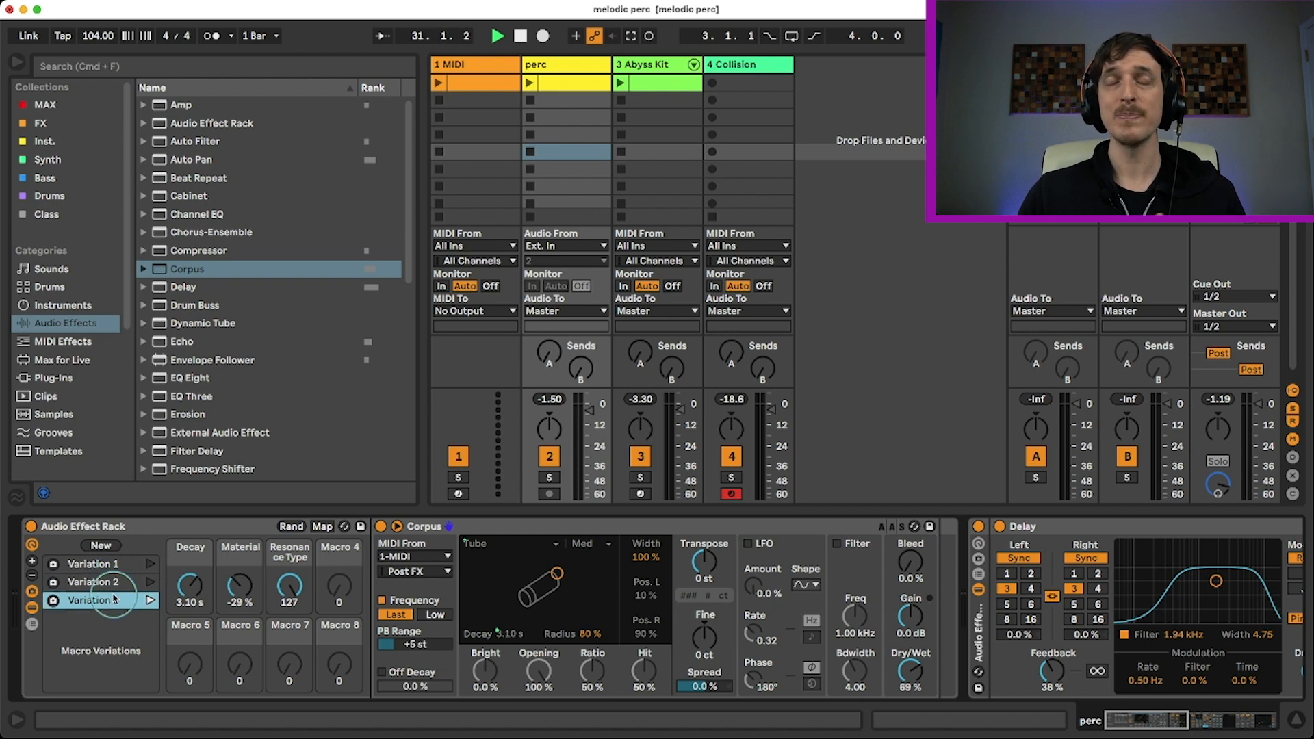
Step: Delete the Audio Effect Rack containing Corpus, and collapse and deactivate the remaining effect rack on the perc track
{"action": "left_click", "coordinate": [132, 525]}
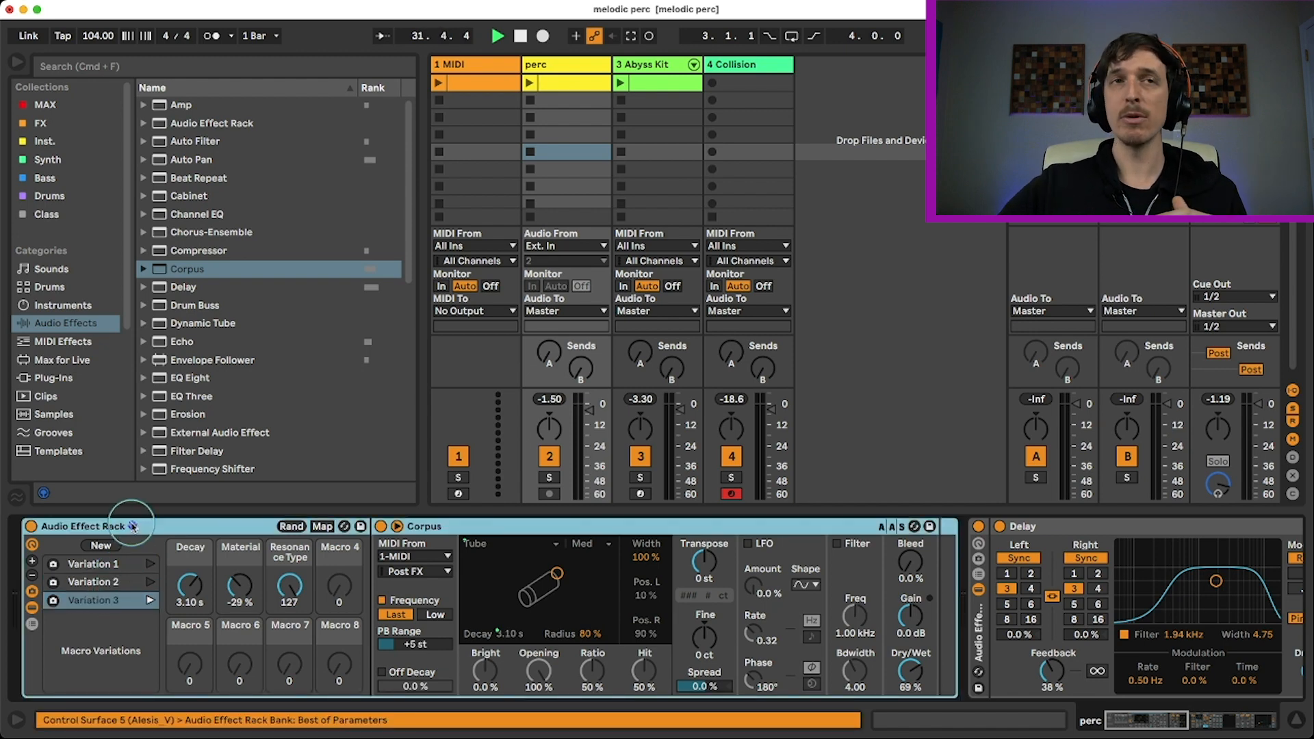
{"action": "key", "text": "Delete"}
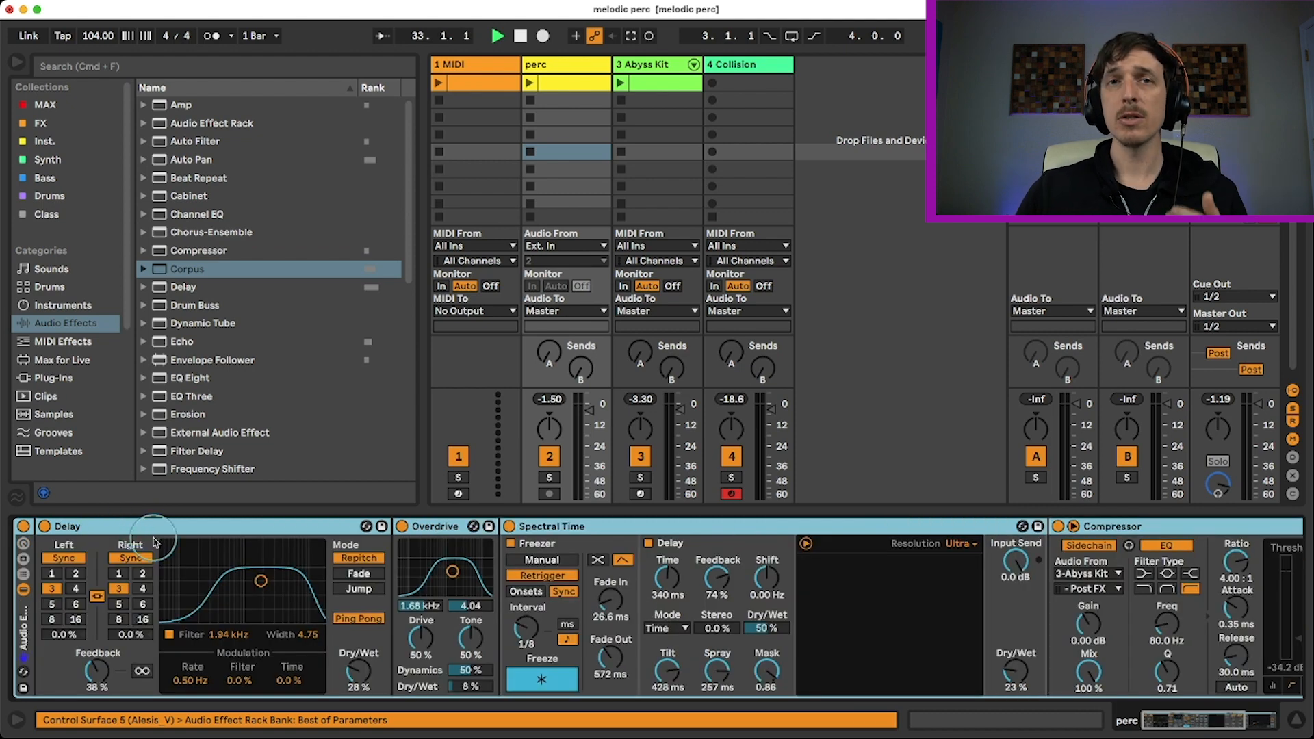
{"action": "left_click", "coordinate": [24, 590]}
{"action": "left_click", "coordinate": [23, 526]}
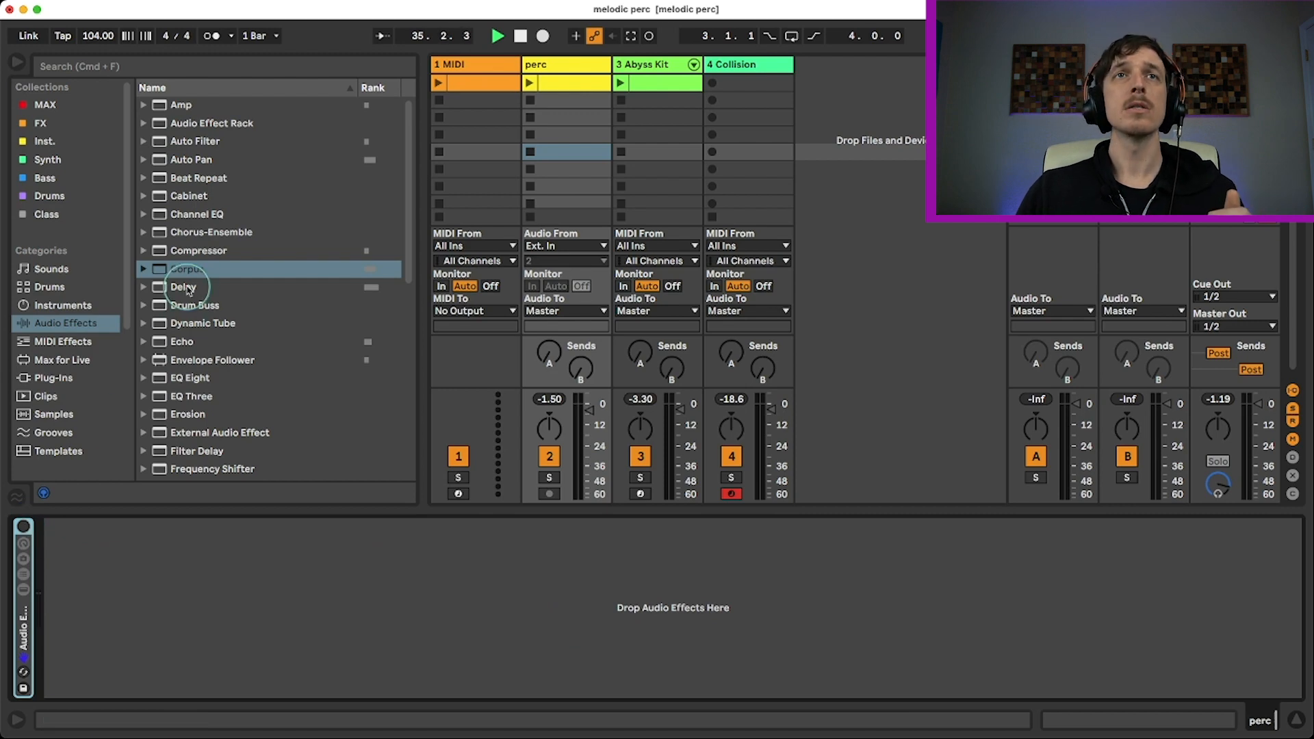
Step: Launch the percussion clip on the perc track, view its waveform and return to the track's device chain
{"action": "left_click", "coordinate": [549, 83]}
{"action": "double_click", "coordinate": [551, 83]}
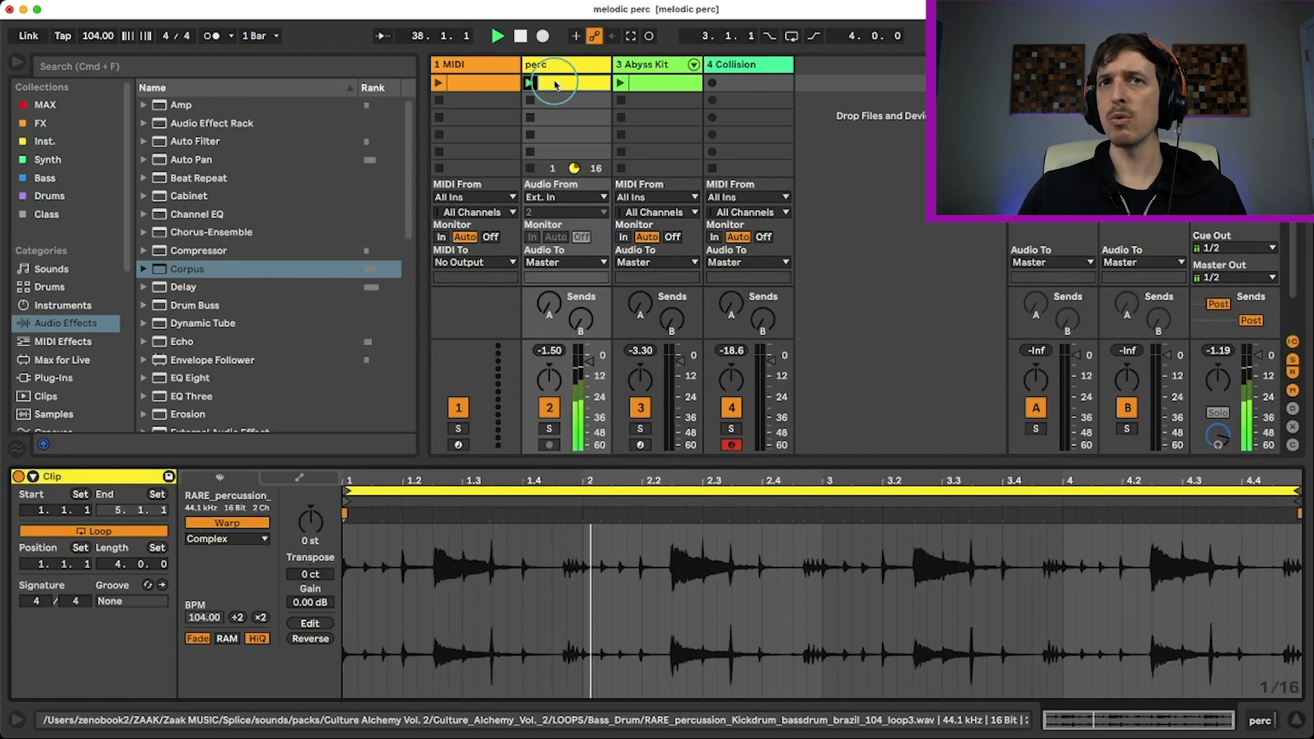
{"action": "left_click", "coordinate": [557, 68]}
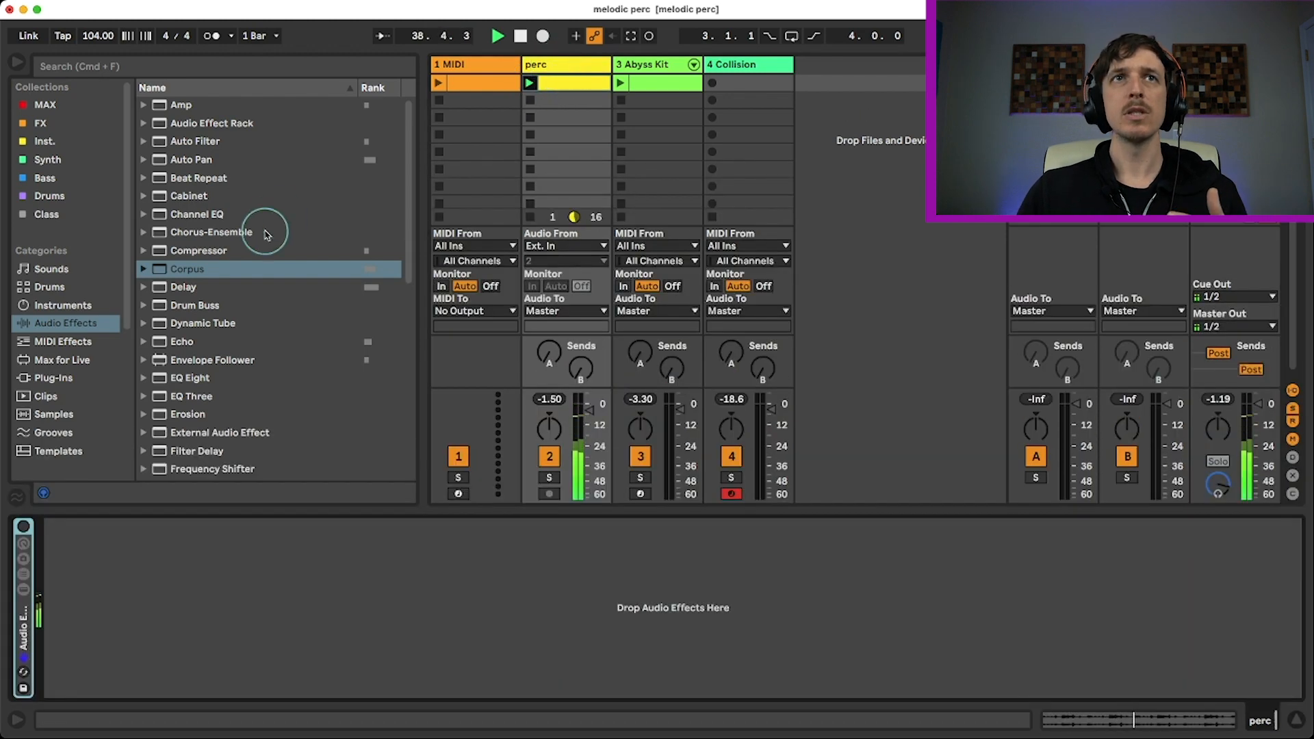
Step: Insert Corpus ahead of the deactivated rack on the perc track and audition its String resonator
{"action": "left_click", "coordinate": [185, 269]}
{"action": "left_click_drag", "start_coordinate": [122, 383], "coordinate": [19, 560]}
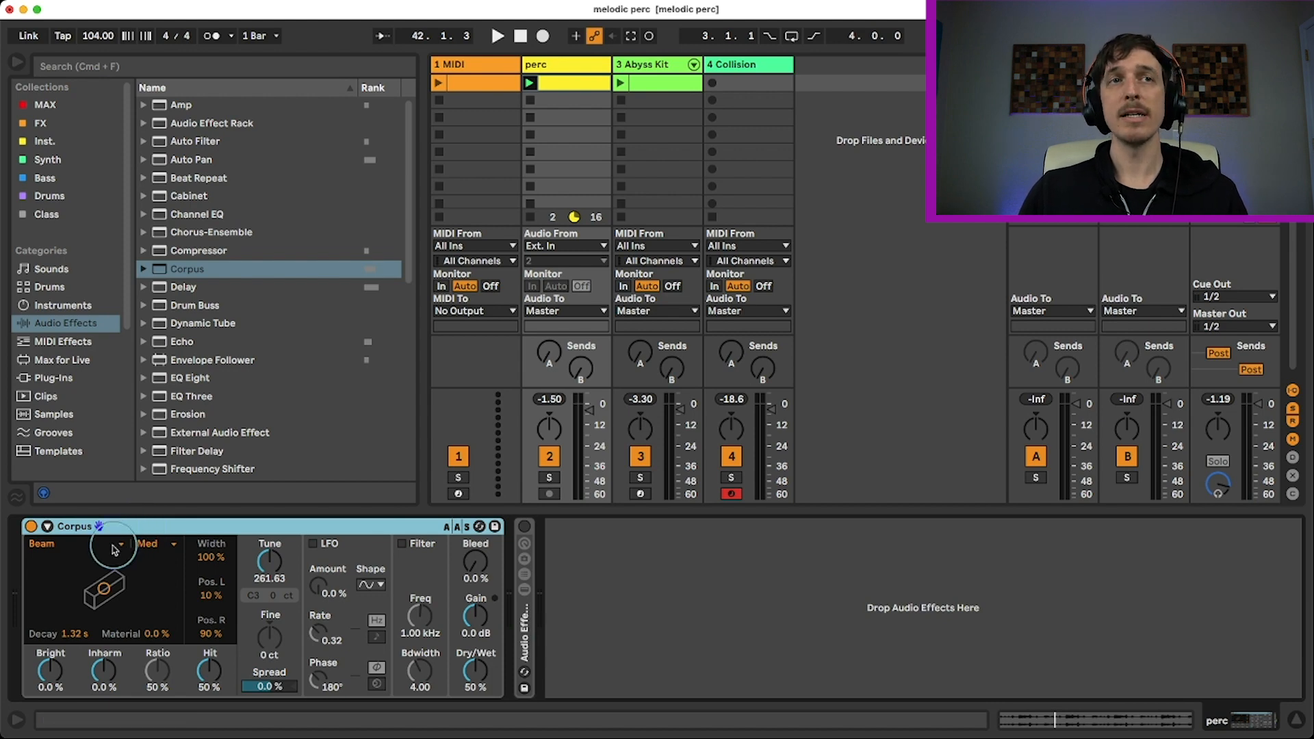
{"action": "left_click", "coordinate": [119, 544]}
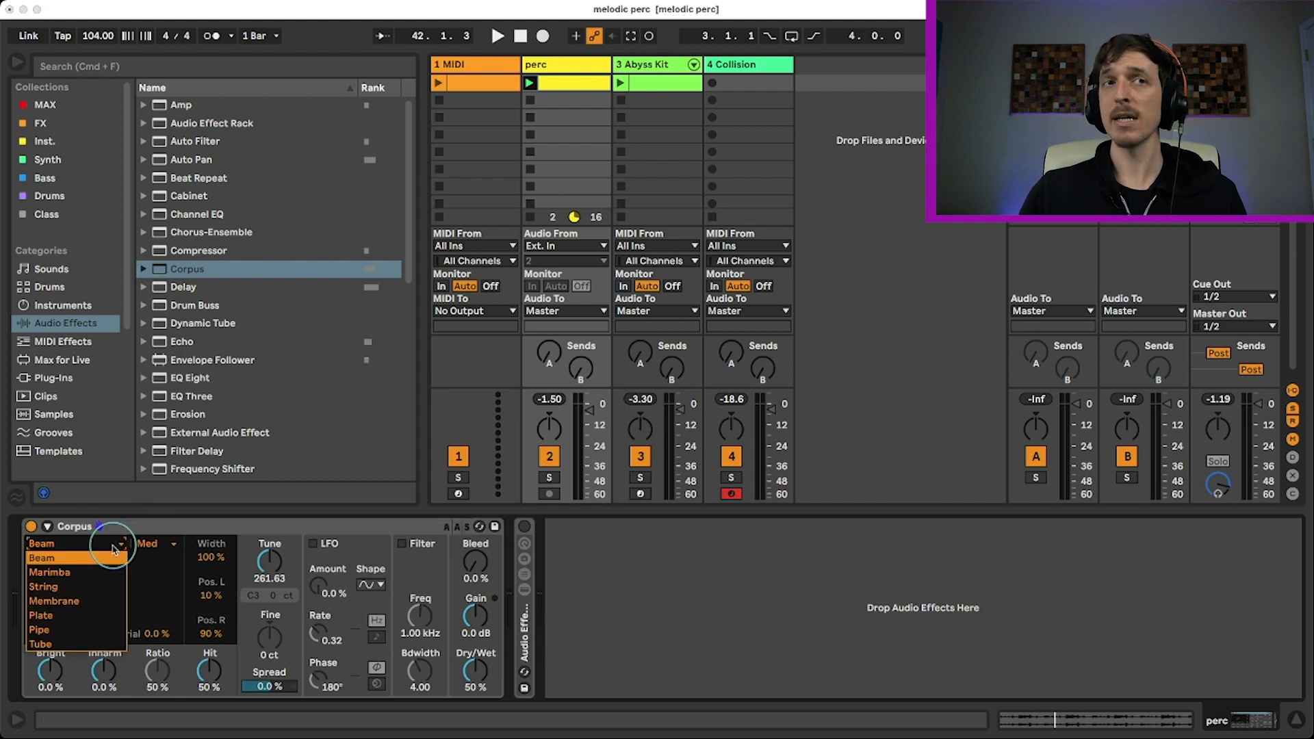
{"action": "left_click", "coordinate": [97, 590]}
{"action": "key", "text": "space"}
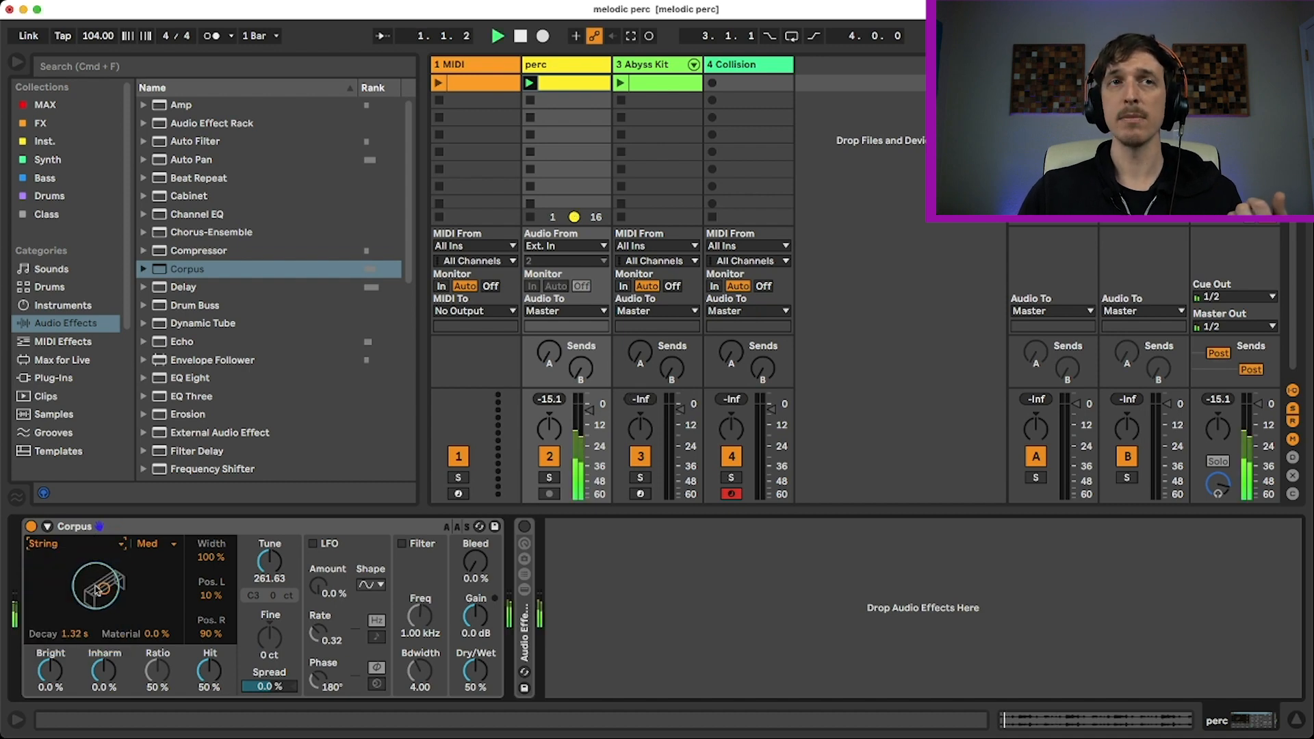
Step: Audition the Plate and Tube resonator types in Corpus while the percussion loop plays
{"action": "left_click", "coordinate": [100, 544]}
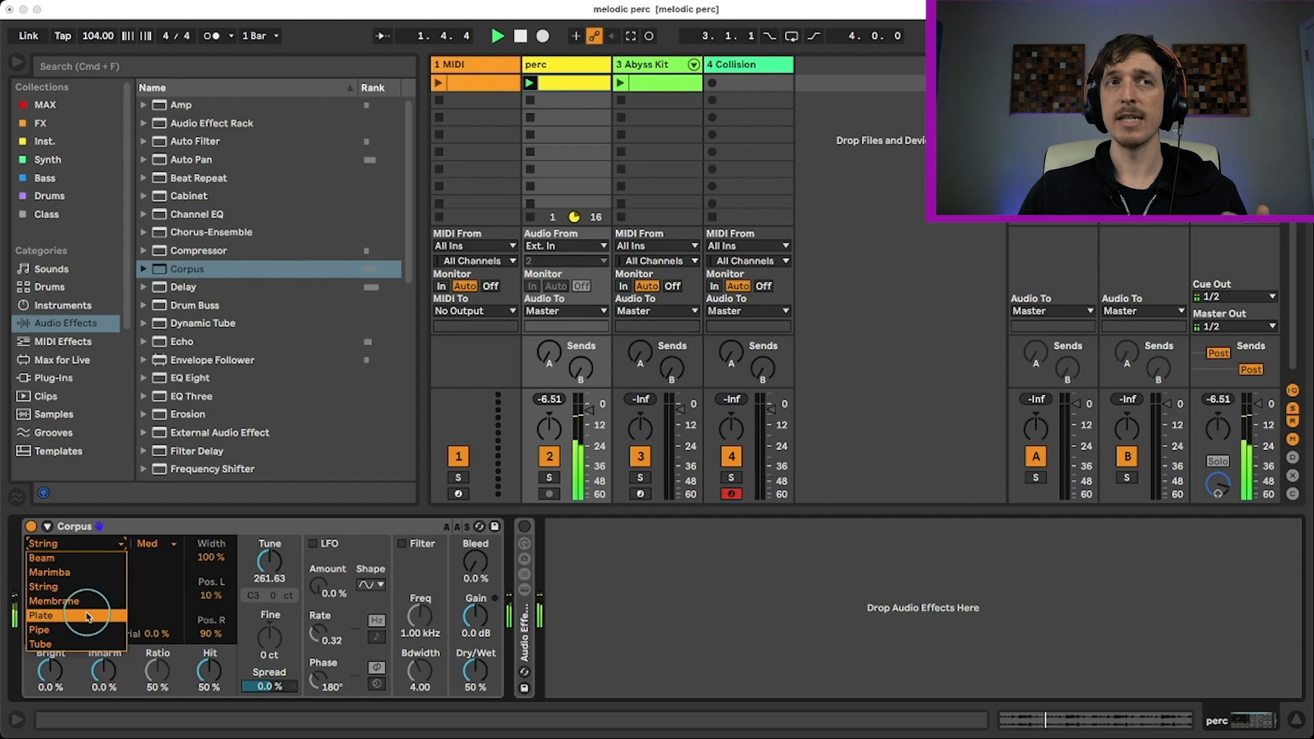
{"action": "left_click", "coordinate": [88, 614]}
{"action": "left_click", "coordinate": [77, 544]}
{"action": "left_click", "coordinate": [72, 643]}
{"action": "key", "text": "space"}
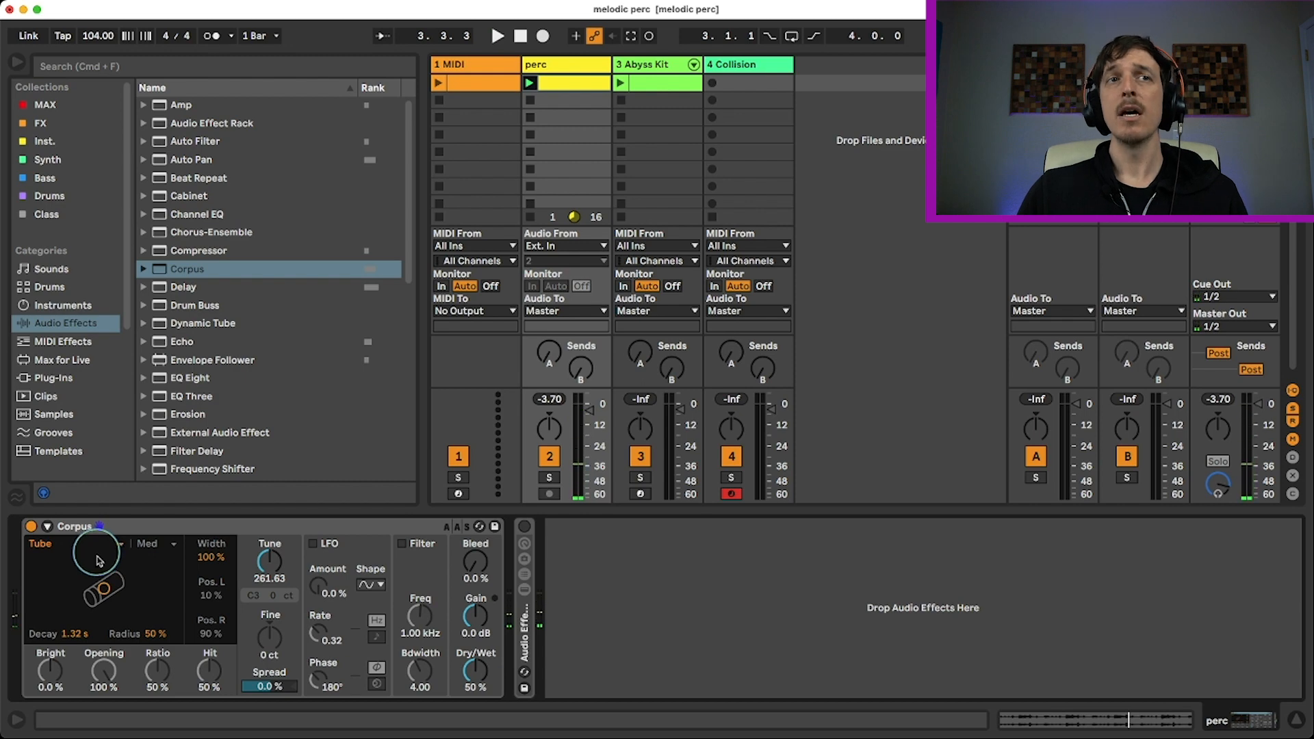
Step: Try a longer decay and different radius values on the Tube resonator, going from 52% to 31% radius
{"action": "mouse_move", "coordinate": [102, 589]}
{"action": "left_mouse_down"}
{"action": "mouse_move", "coordinate": [139, 593]}
{"action": "mouse_move", "coordinate": [89, 578]}
{"action": "mouse_move", "coordinate": [141, 595]}
{"action": "mouse_move", "coordinate": [114, 599]}
{"action": "mouse_move", "coordinate": [115, 588]}
{"action": "left_mouse_up"}
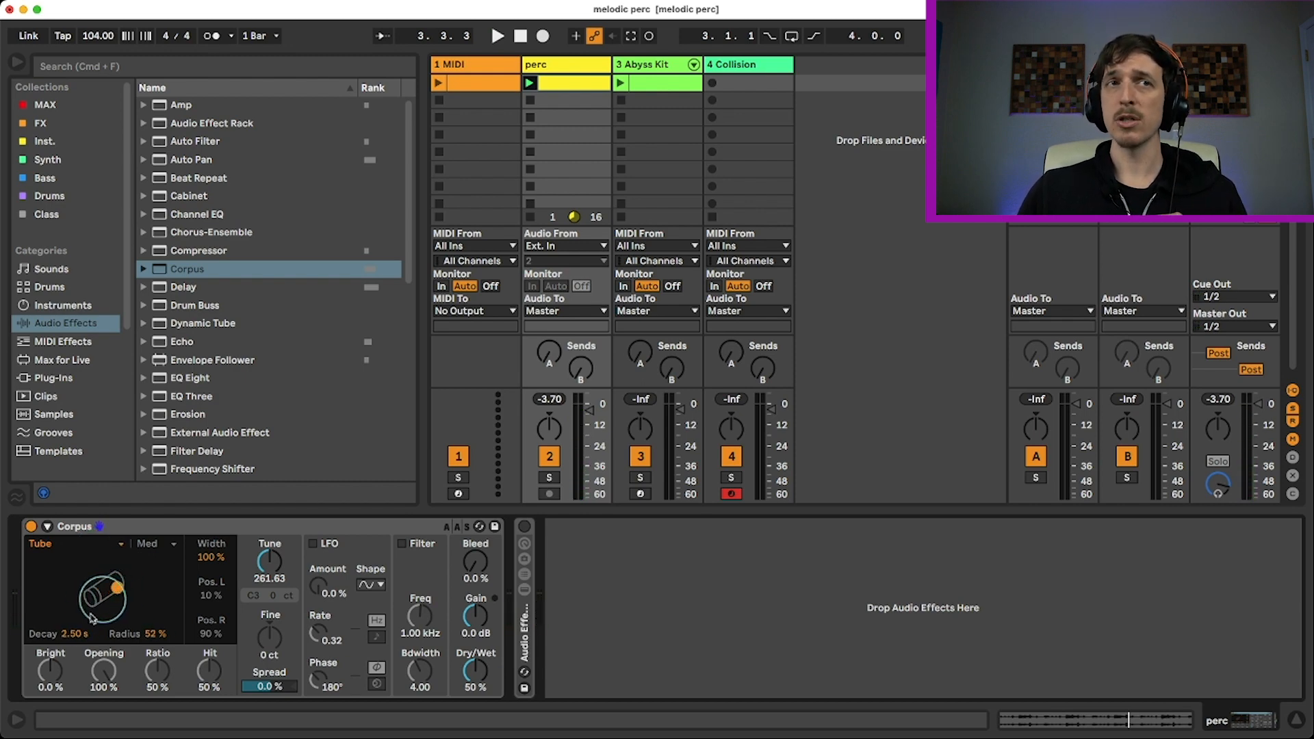
{"action": "left_click", "coordinate": [74, 633]}
{"action": "left_click", "coordinate": [148, 634]}
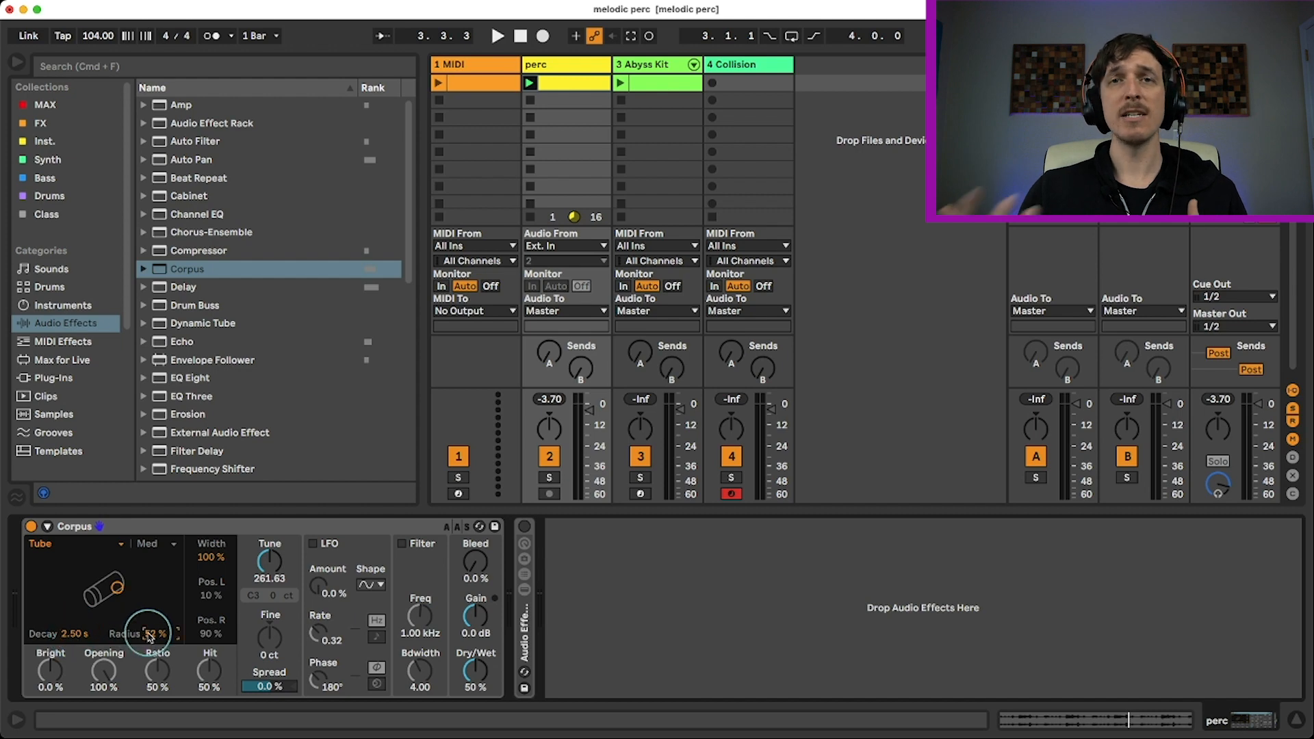
{"action": "key", "text": "space"}
{"action": "mouse_move", "coordinate": [127, 587]}
{"action": "left_mouse_down"}
{"action": "mouse_move", "coordinate": [113, 547]}
{"action": "mouse_move", "coordinate": [92, 575]}
{"action": "mouse_move", "coordinate": [103, 595]}
{"action": "mouse_move", "coordinate": [140, 598]}
{"action": "left_mouse_up"}
{"action": "key", "text": "space"}
Step: Set the Corpus resonator to String with 3.29 s decay and -44% material, and raise Dry/Wet to 86%
{"action": "left_click", "coordinate": [41, 543]}
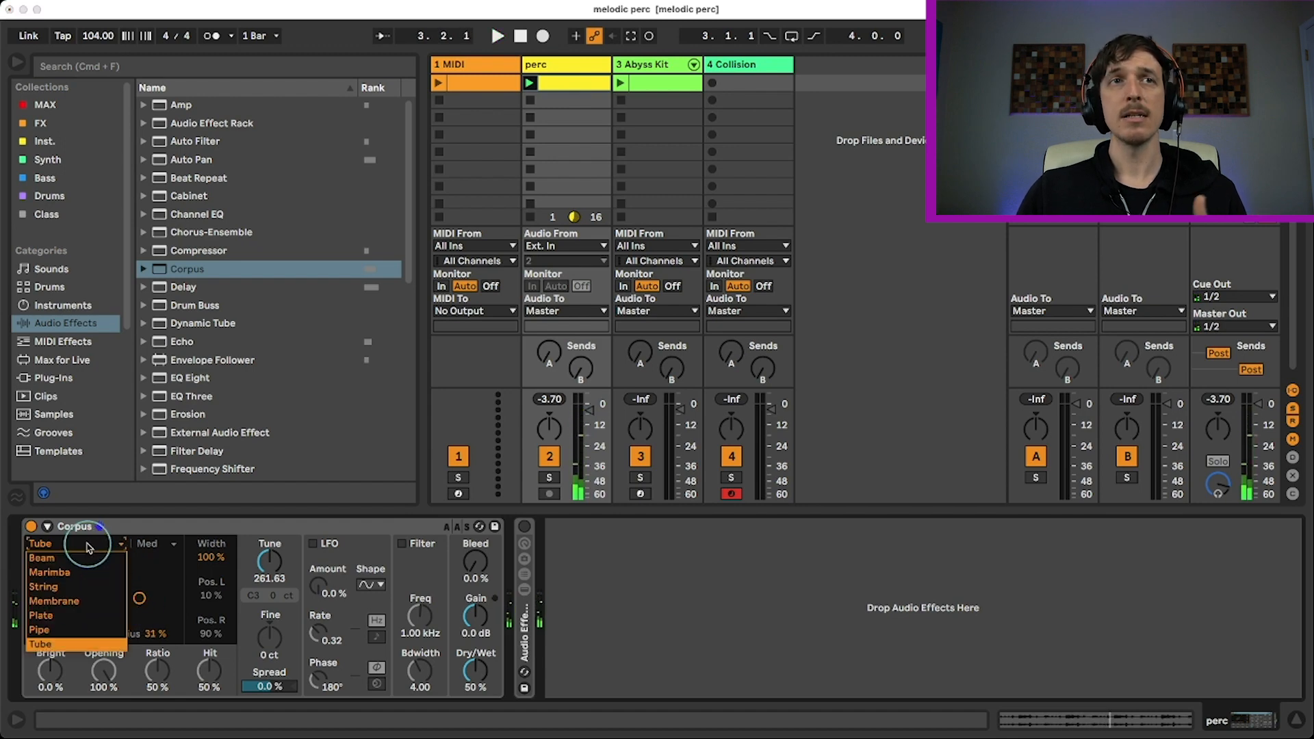
{"action": "left_click", "coordinate": [45, 586]}
{"action": "key", "text": "space"}
{"action": "mouse_move", "coordinate": [124, 587]}
{"action": "left_mouse_down"}
{"action": "mouse_move", "coordinate": [145, 588]}
{"action": "mouse_move", "coordinate": [117, 563]}
{"action": "mouse_move", "coordinate": [112, 608]}
{"action": "mouse_move", "coordinate": [123, 601]}
{"action": "left_mouse_up"}
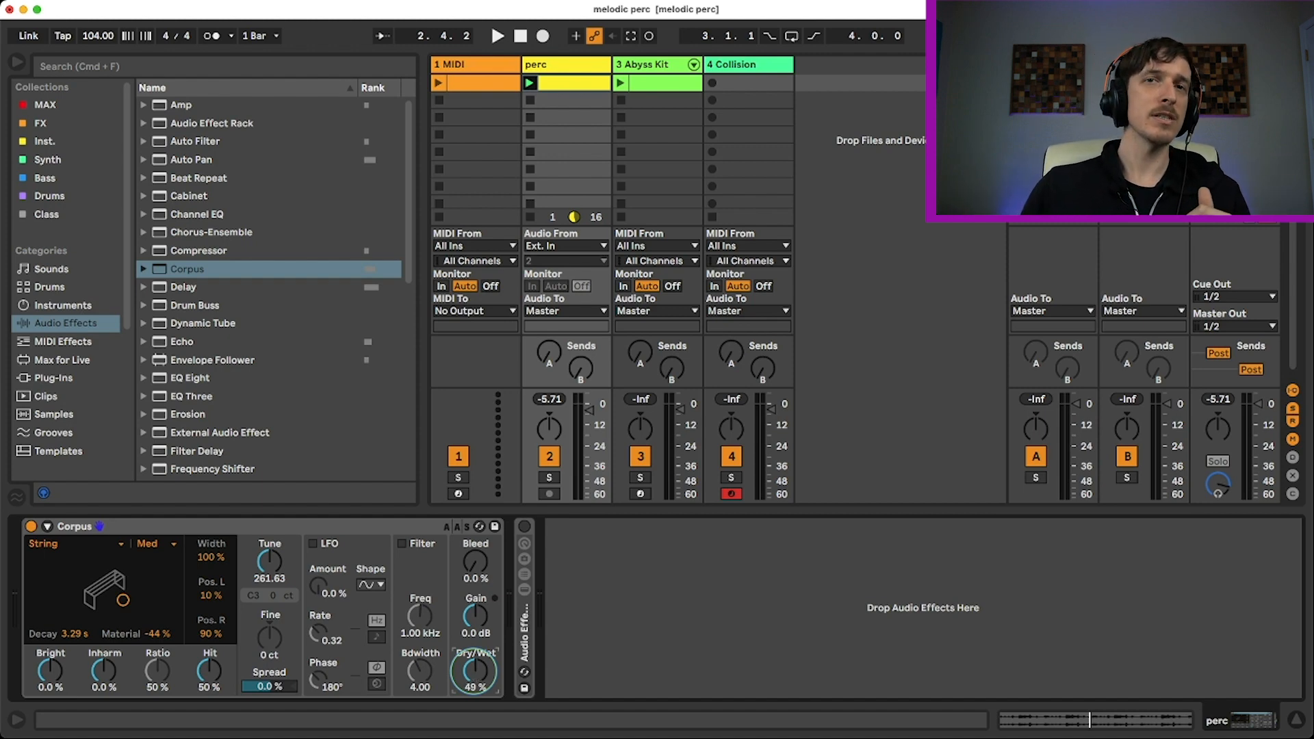
{"action": "mouse_move", "coordinate": [474, 672]}
{"action": "left_mouse_down"}
{"action": "mouse_move", "coordinate": [473, 607]}
{"action": "mouse_move", "coordinate": [477, 676]}
{"action": "left_mouse_up"}
{"action": "key", "text": "space"}
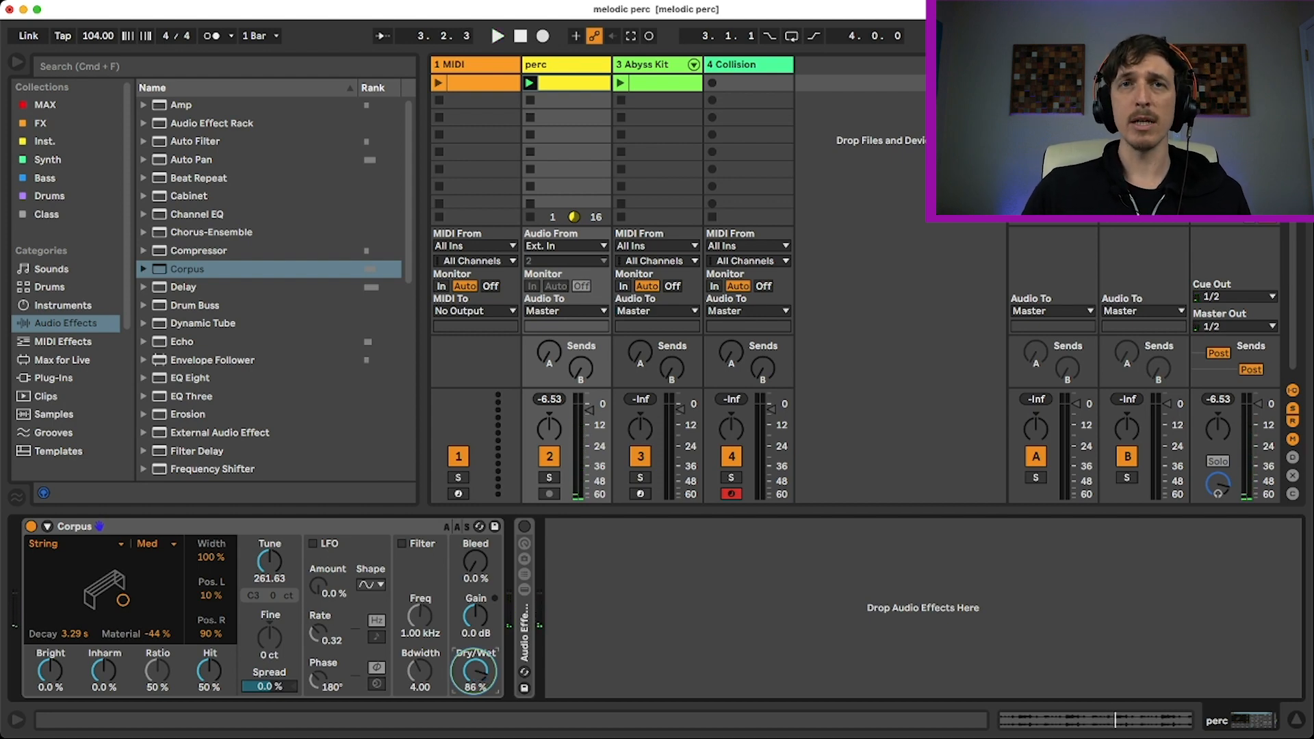
Step: Try tuning Corpus down to 219.40 while the loop plays, and restore Tune to 261.63
{"action": "left_click", "coordinate": [274, 569]}
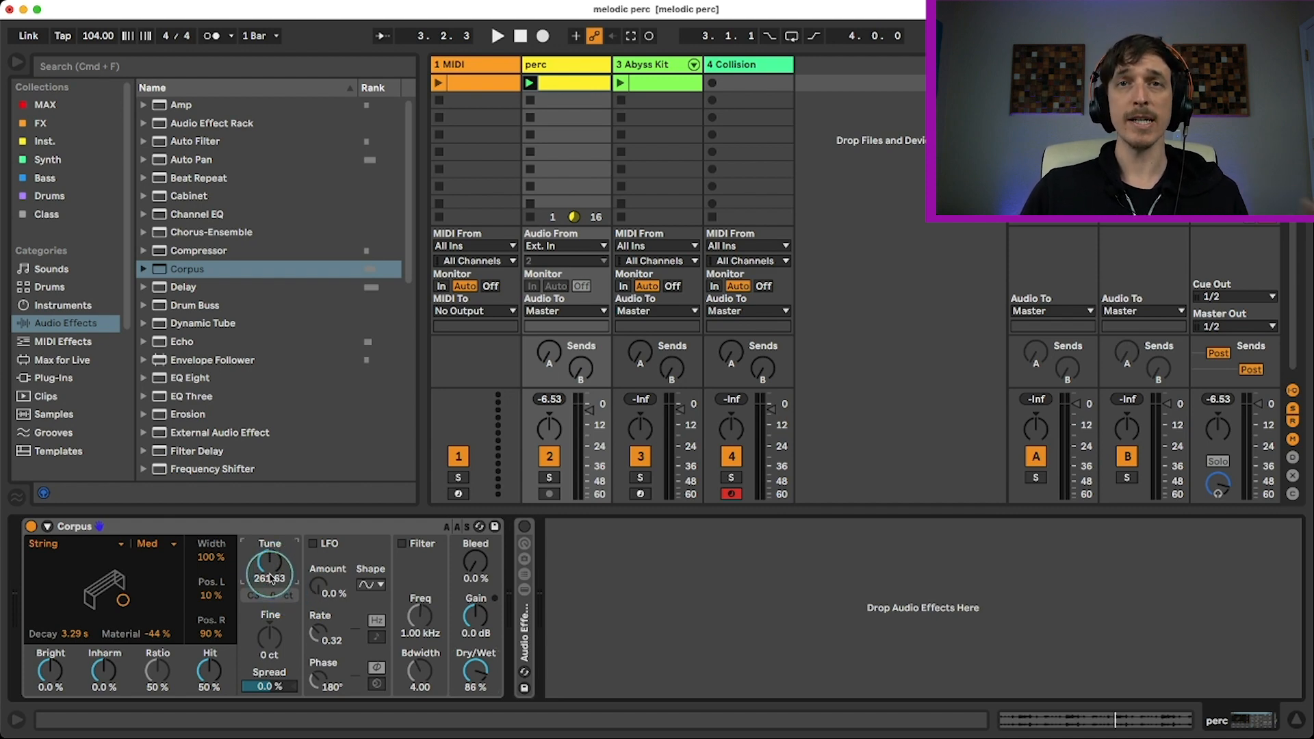
{"action": "key", "text": "space"}
{"action": "mouse_move", "coordinate": [271, 578]}
{"action": "left_mouse_down"}
{"action": "mouse_move", "coordinate": [271, 563]}
{"action": "mouse_move", "coordinate": [272, 589]}
{"action": "left_mouse_up"}
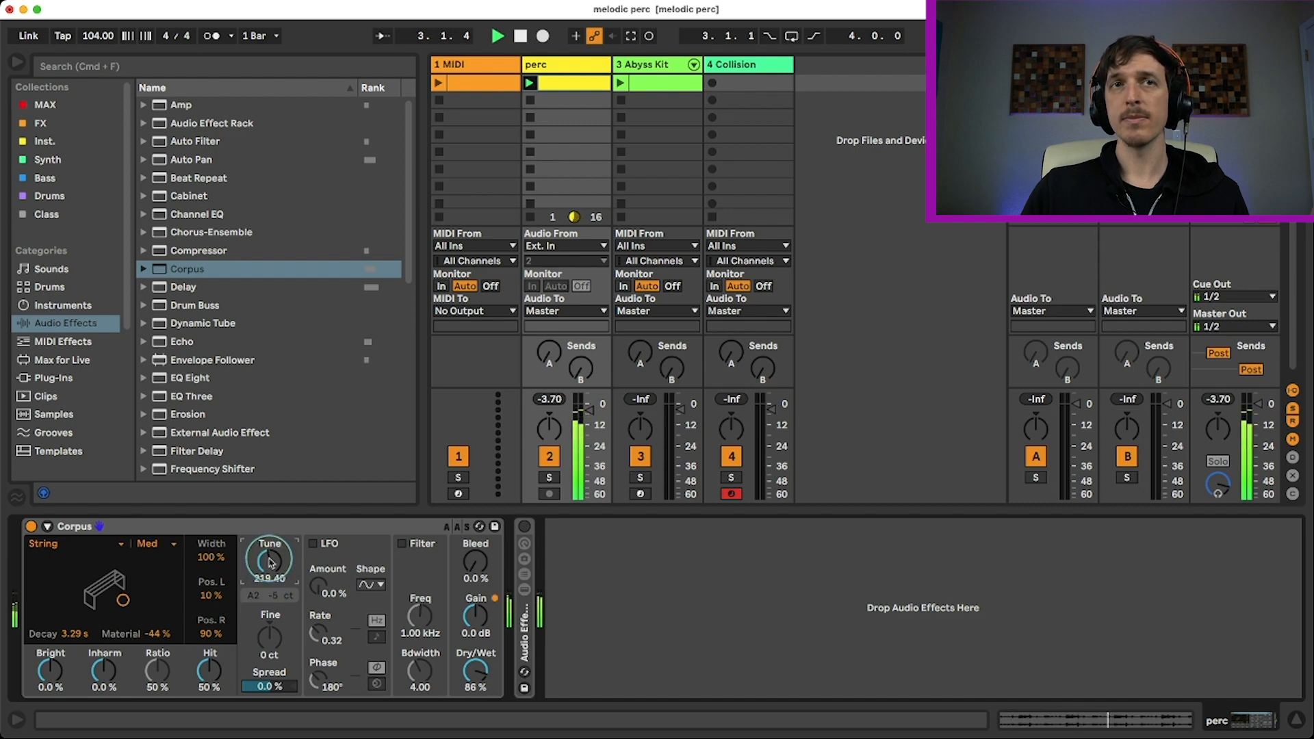
{"action": "key", "text": "space"}
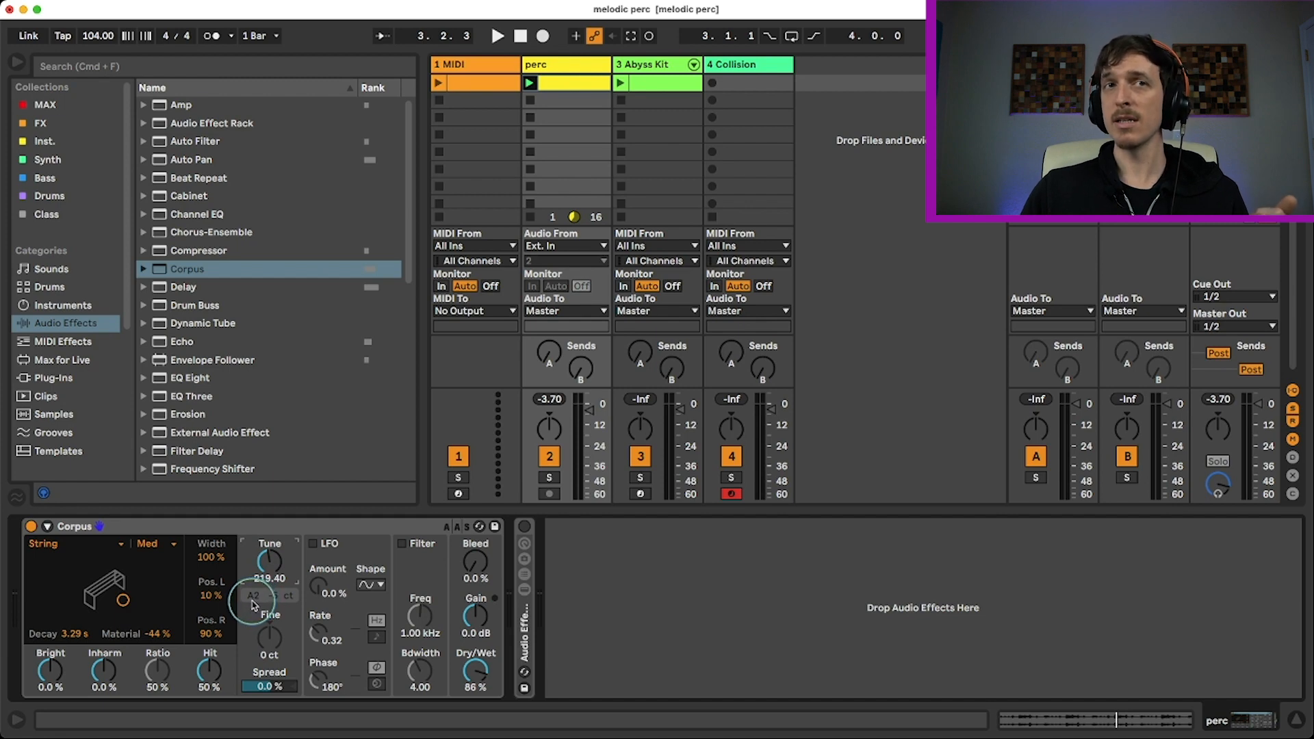
{"action": "left_click_drag", "start_coordinate": [279, 604], "coordinate": [277, 569]}
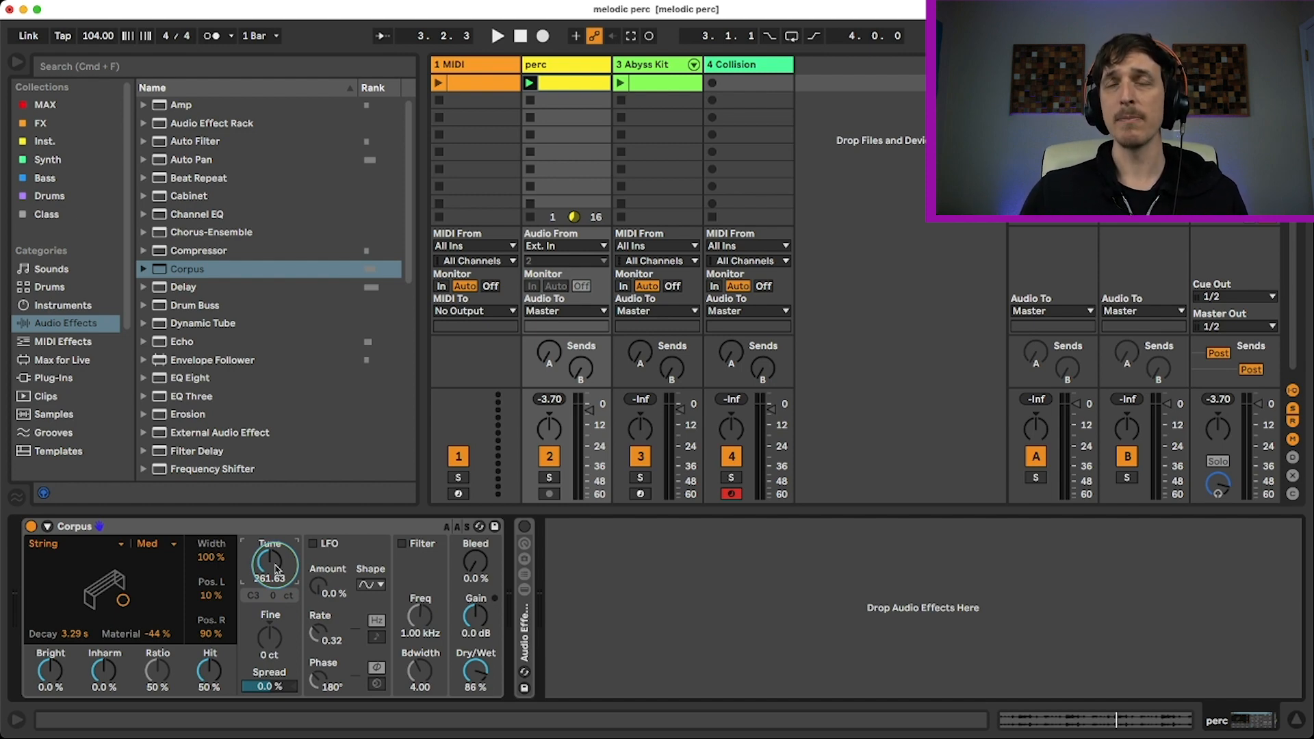
Step: Expand the Corpus sidechain section, set MIDI From to 1-MIDI and enable Frequency control with Last note priority
{"action": "left_click", "coordinate": [47, 527]}
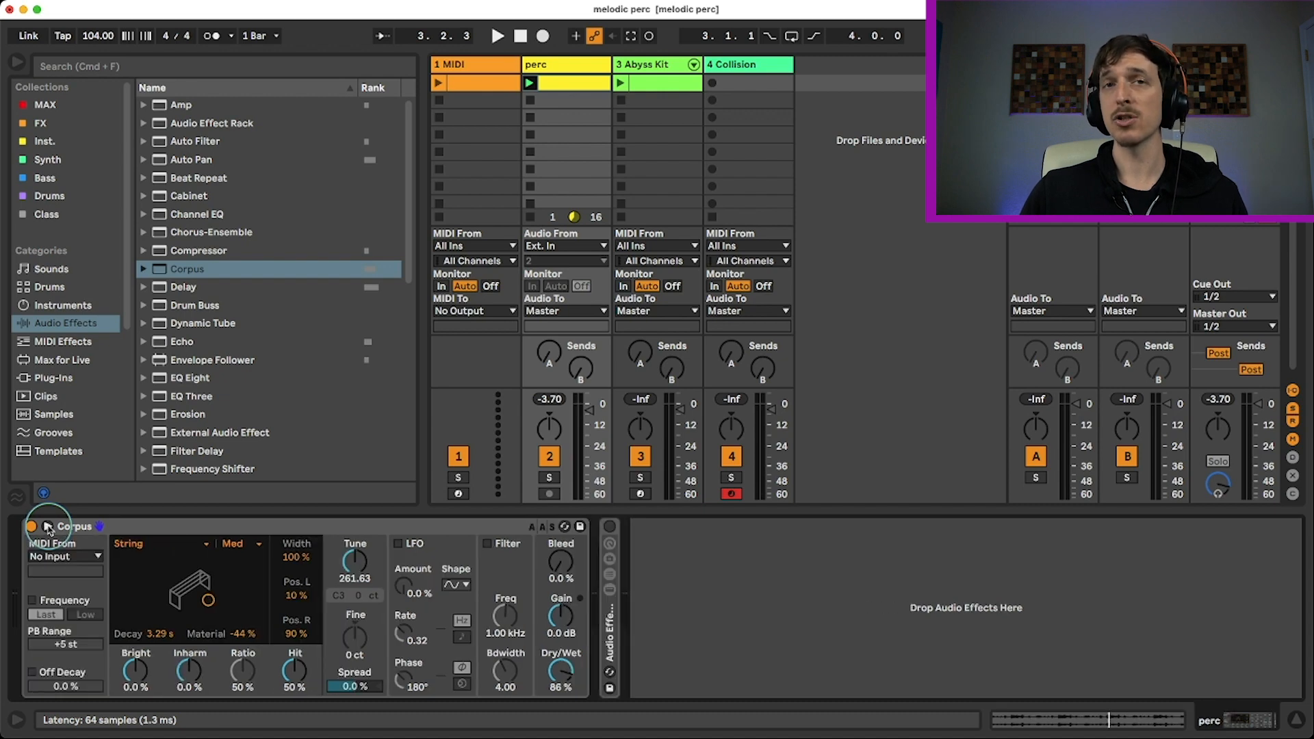
{"action": "left_click", "coordinate": [58, 557]}
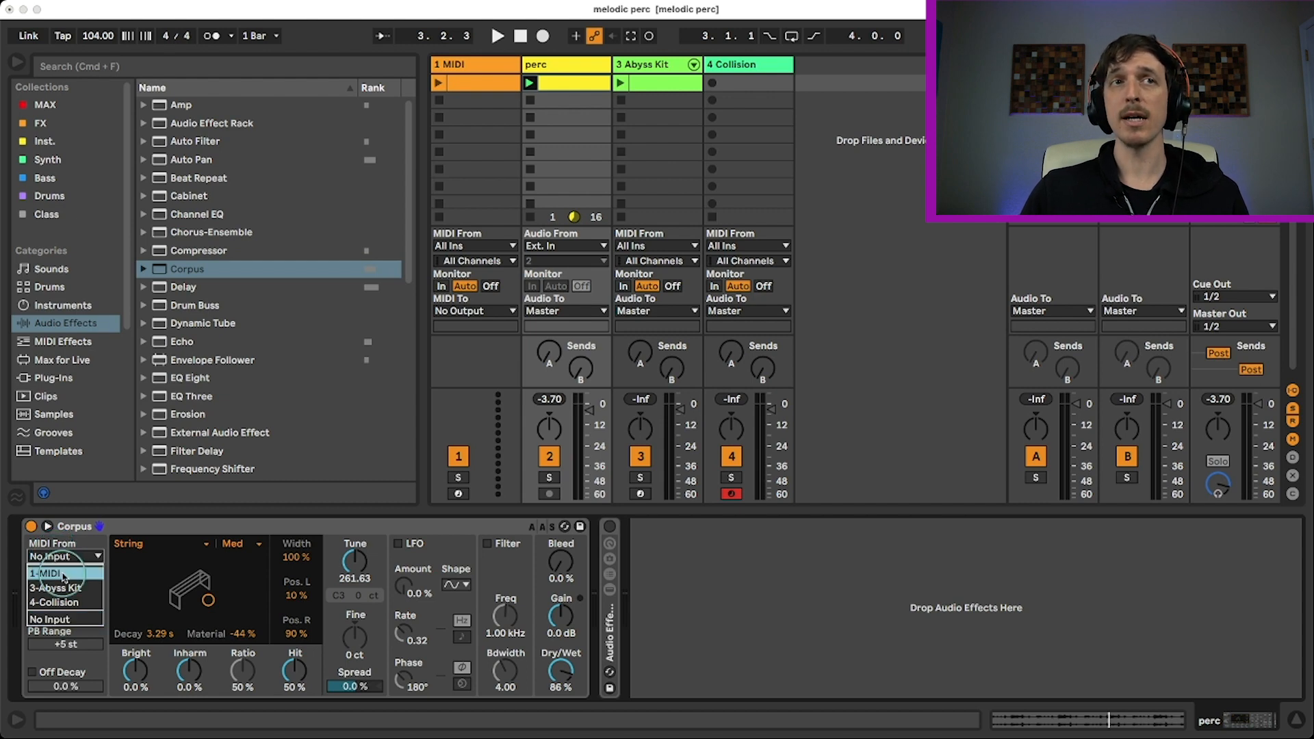
{"action": "left_click", "coordinate": [63, 574]}
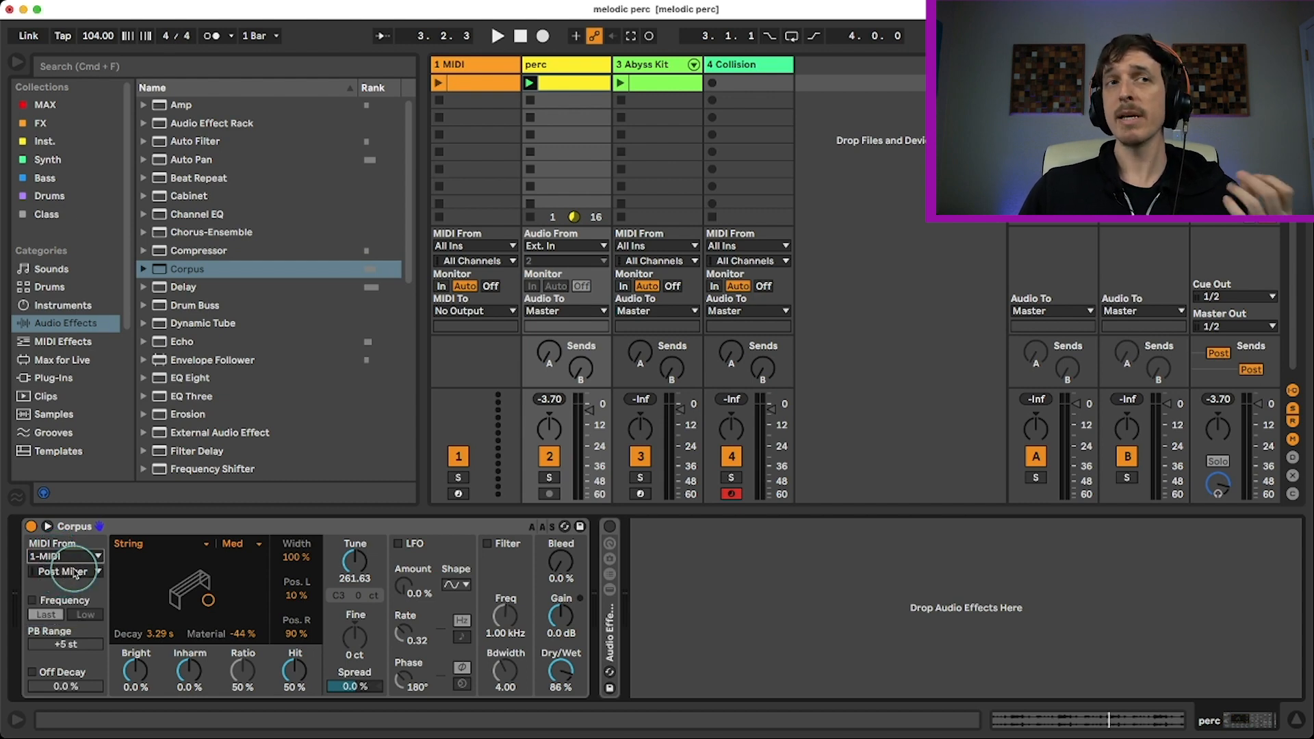
{"action": "left_click", "coordinate": [32, 601]}
{"action": "left_click", "coordinate": [32, 601]}
{"action": "left_click", "coordinate": [32, 601]}
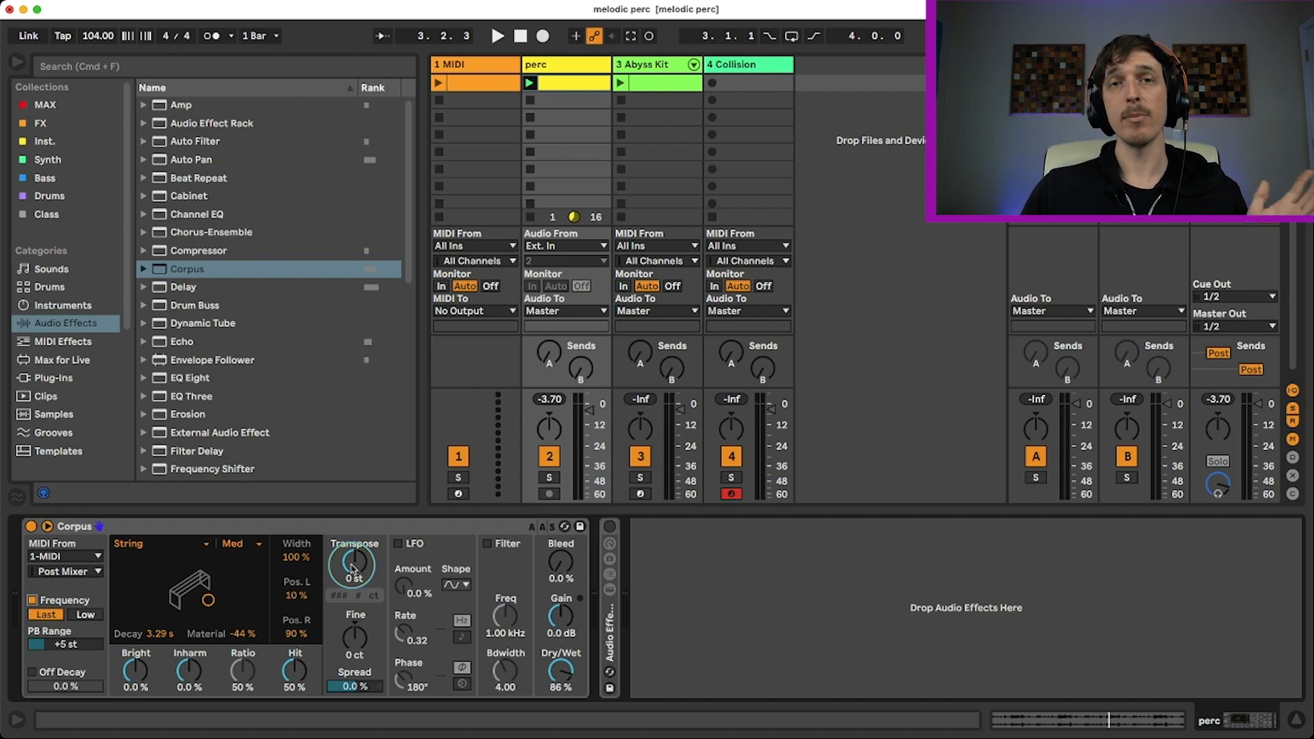
Step: Open the note clip on the 1 MIDI track to examine its melody, and launch it alongside the percussion loop
{"action": "double_click", "coordinate": [479, 83]}
{"action": "scroll", "coordinate": [624, 594], "scroll_direction": "down", "scroll_amount": 2}
{"action": "scroll", "coordinate": [624, 593], "scroll_direction": "up", "scroll_amount": 2}
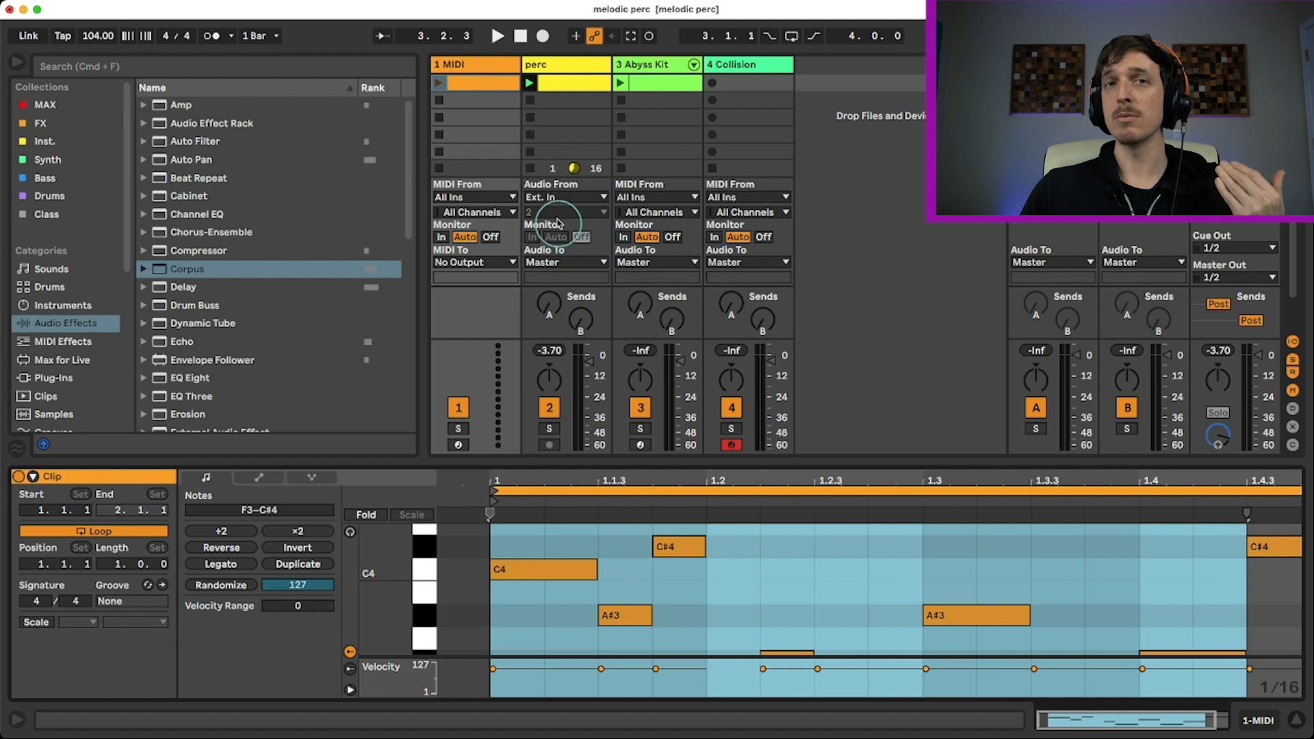
{"action": "left_click", "coordinate": [441, 83]}
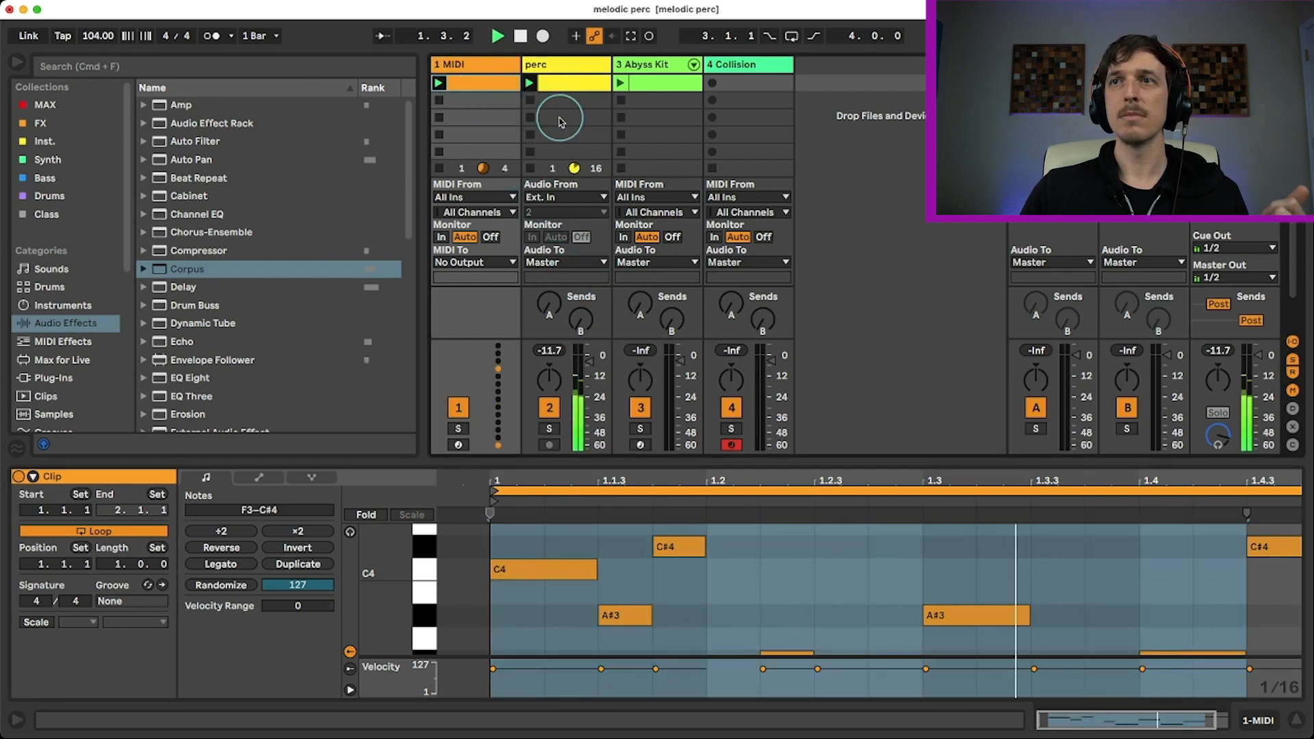
{"action": "scroll", "coordinate": [679, 564], "scroll_direction": "down", "scroll_amount": 2}
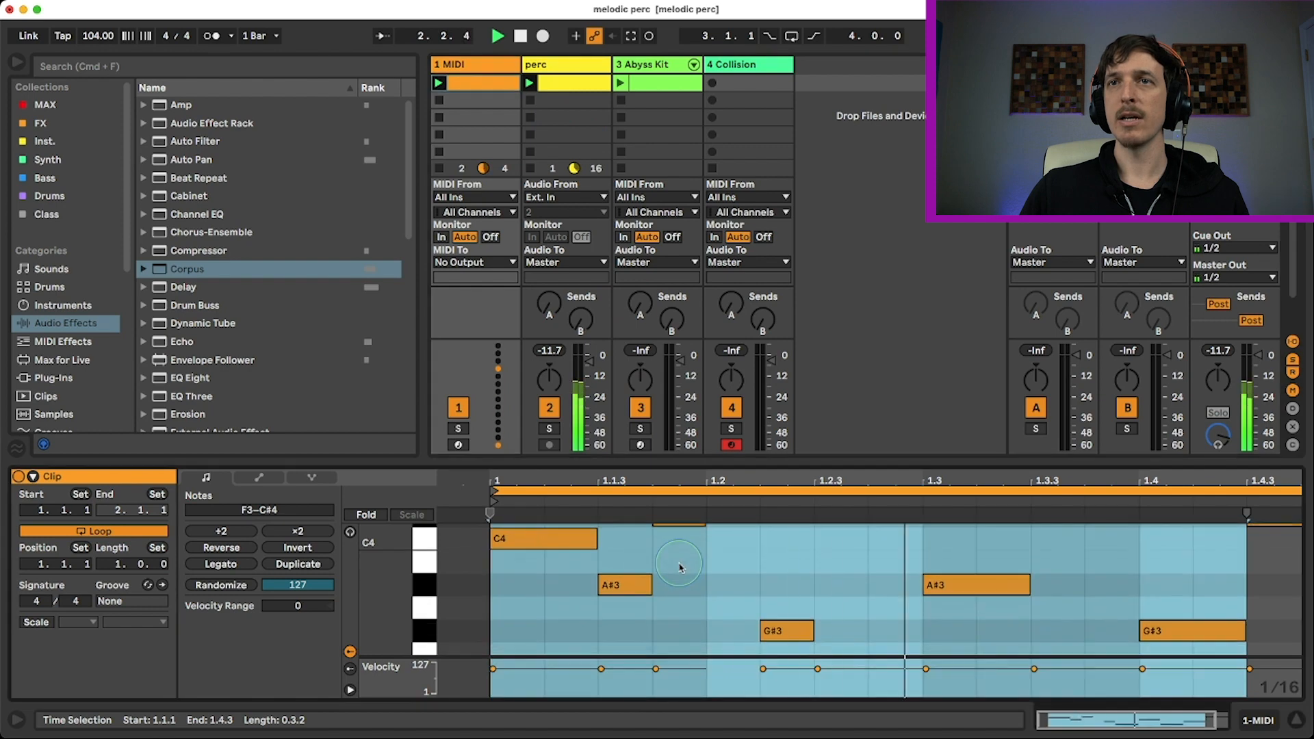
Step: Show the perc track's devices, restart playback and set Corpus to 3.94 s decay and -56% material
{"action": "double_click", "coordinate": [573, 65]}
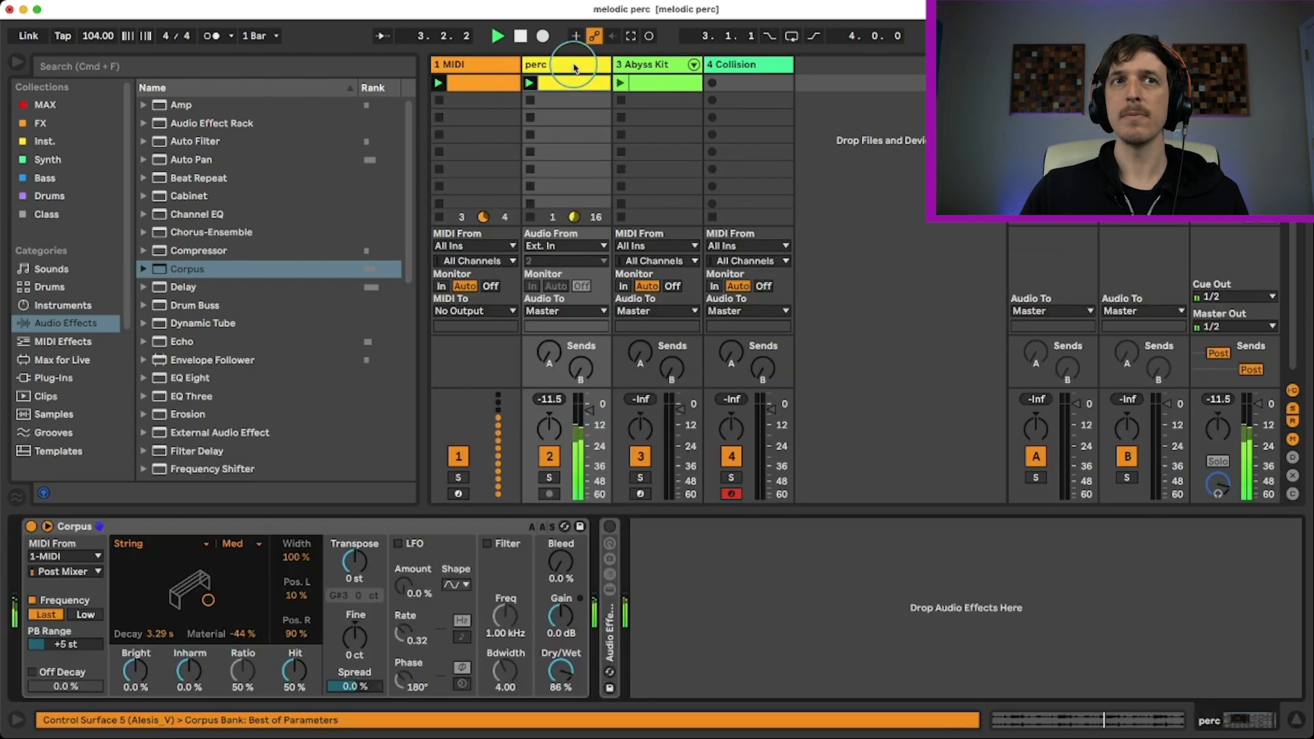
{"action": "key", "text": "space"}
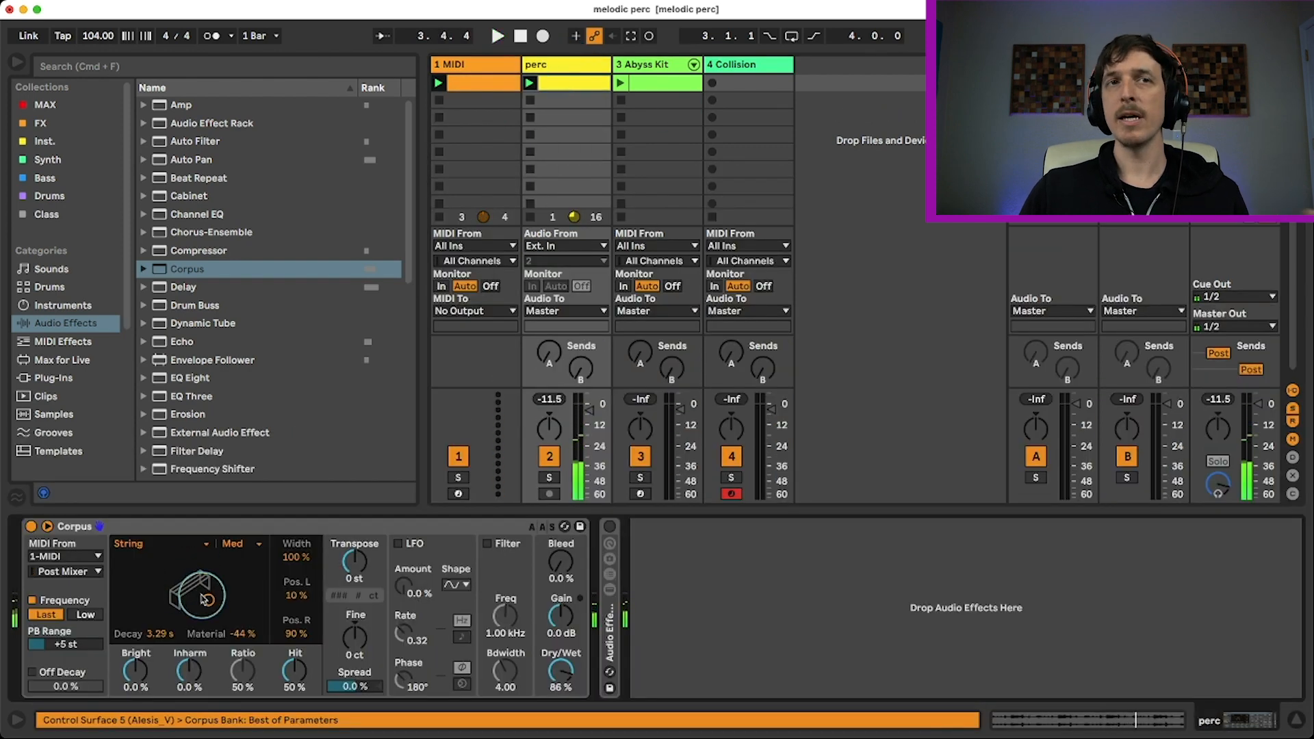
{"action": "key", "text": "space"}
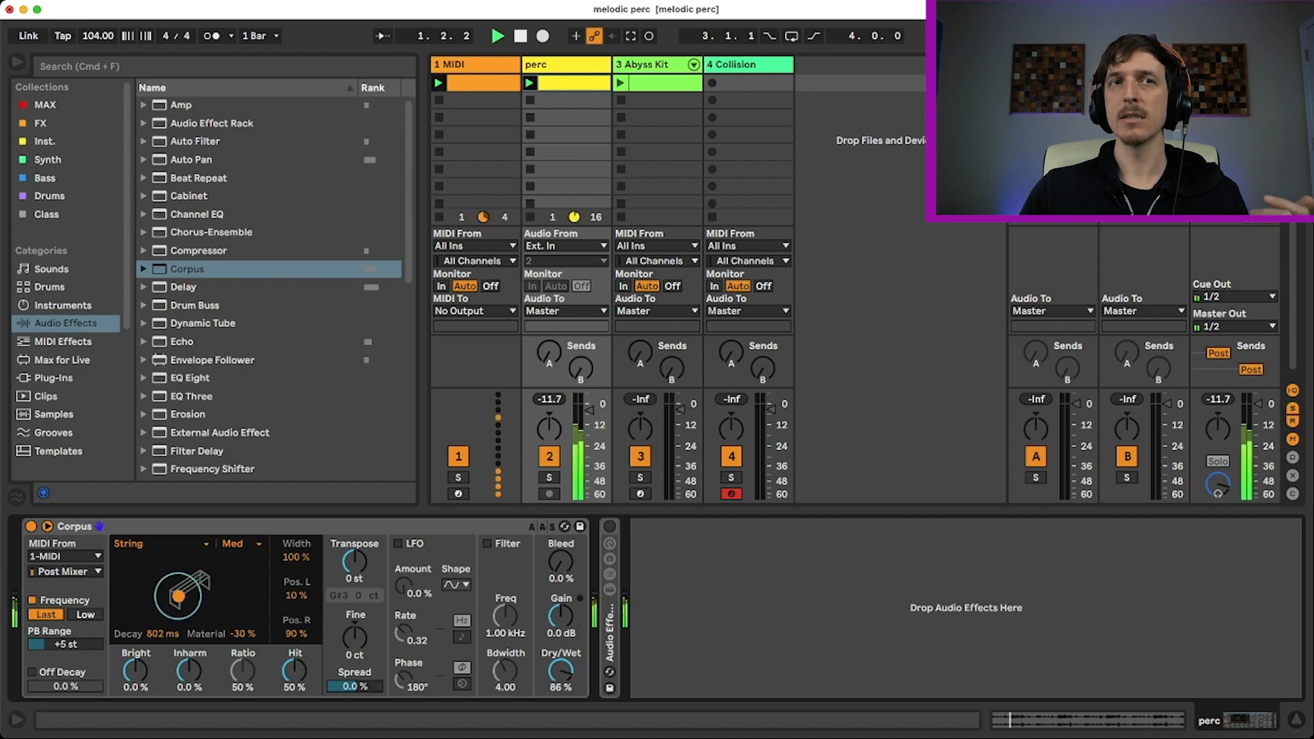
{"action": "left_click_drag", "start_coordinate": [169, 597], "coordinate": [214, 607]}
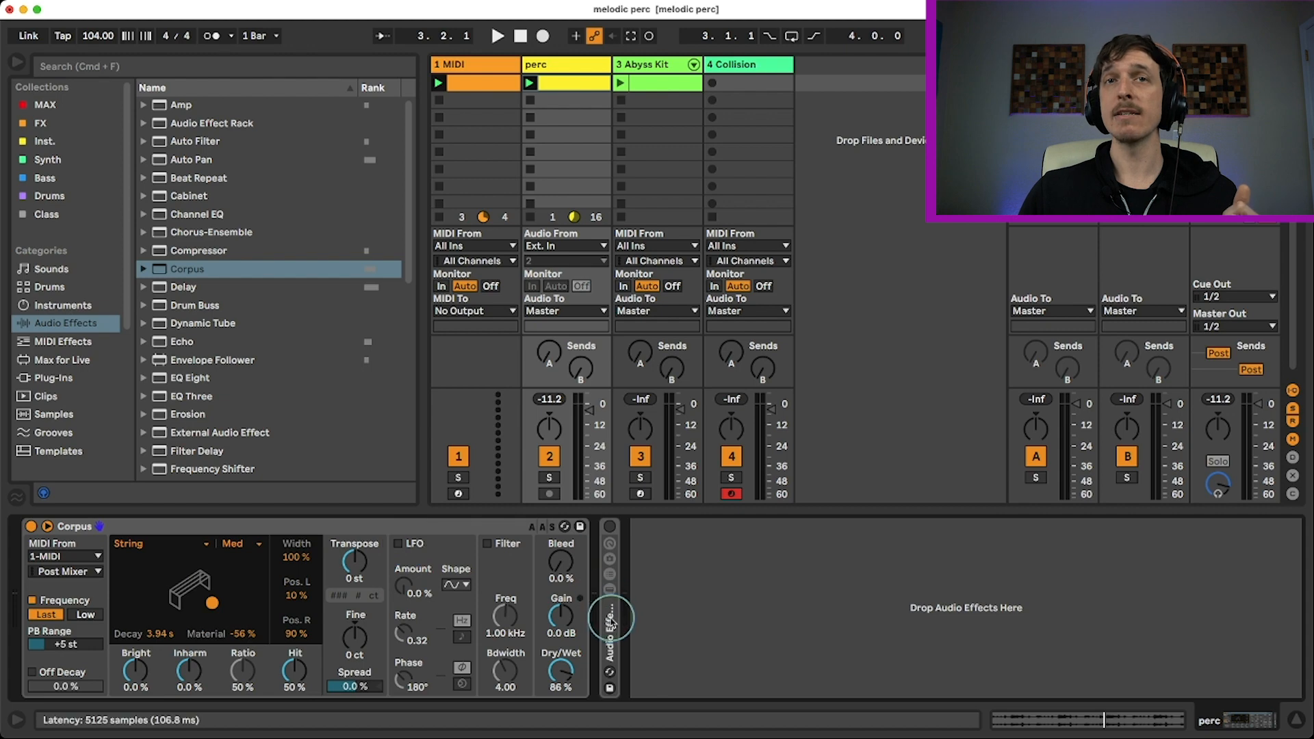
Step: Unfold and enable the audio effect rack after Corpus, and look through its Delay, Overdrive, Spectral Time and Compressor
{"action": "left_click", "coordinate": [609, 589]}
{"action": "left_click", "coordinate": [609, 527]}
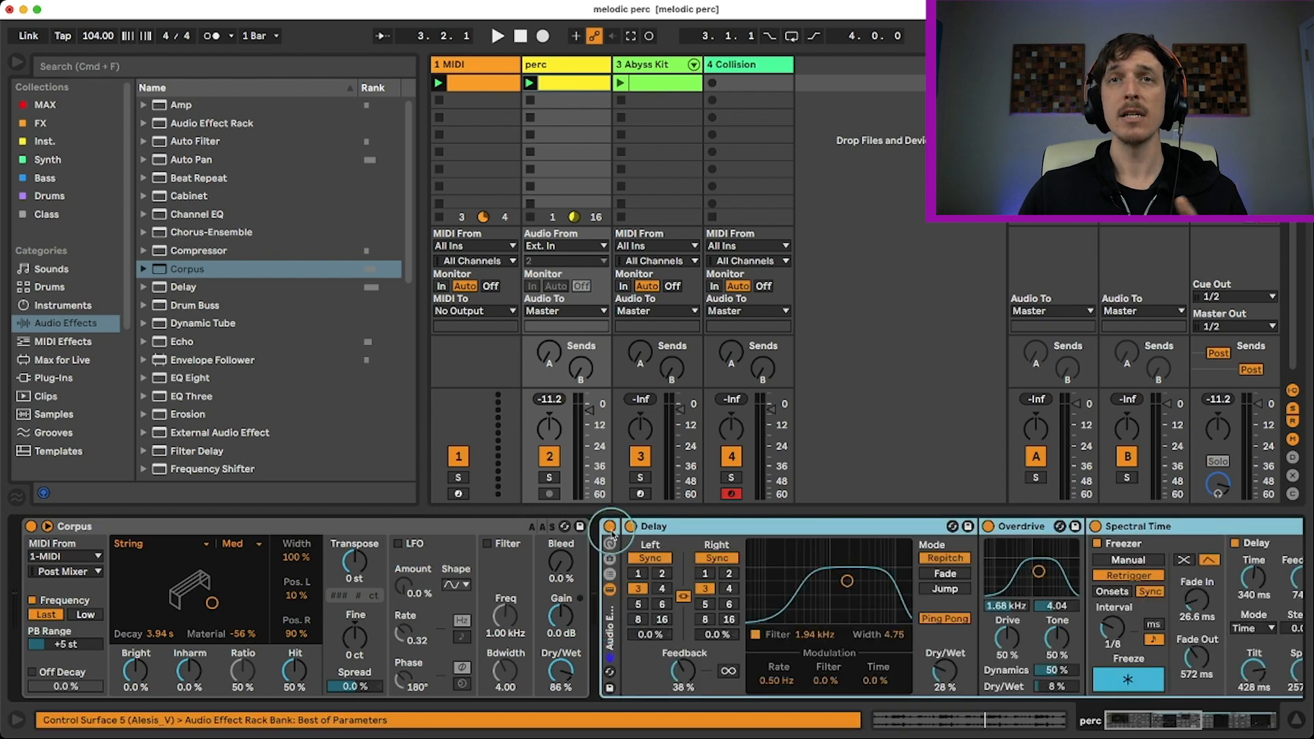
{"action": "left_click", "coordinate": [704, 528]}
{"action": "left_click", "coordinate": [1030, 529]}
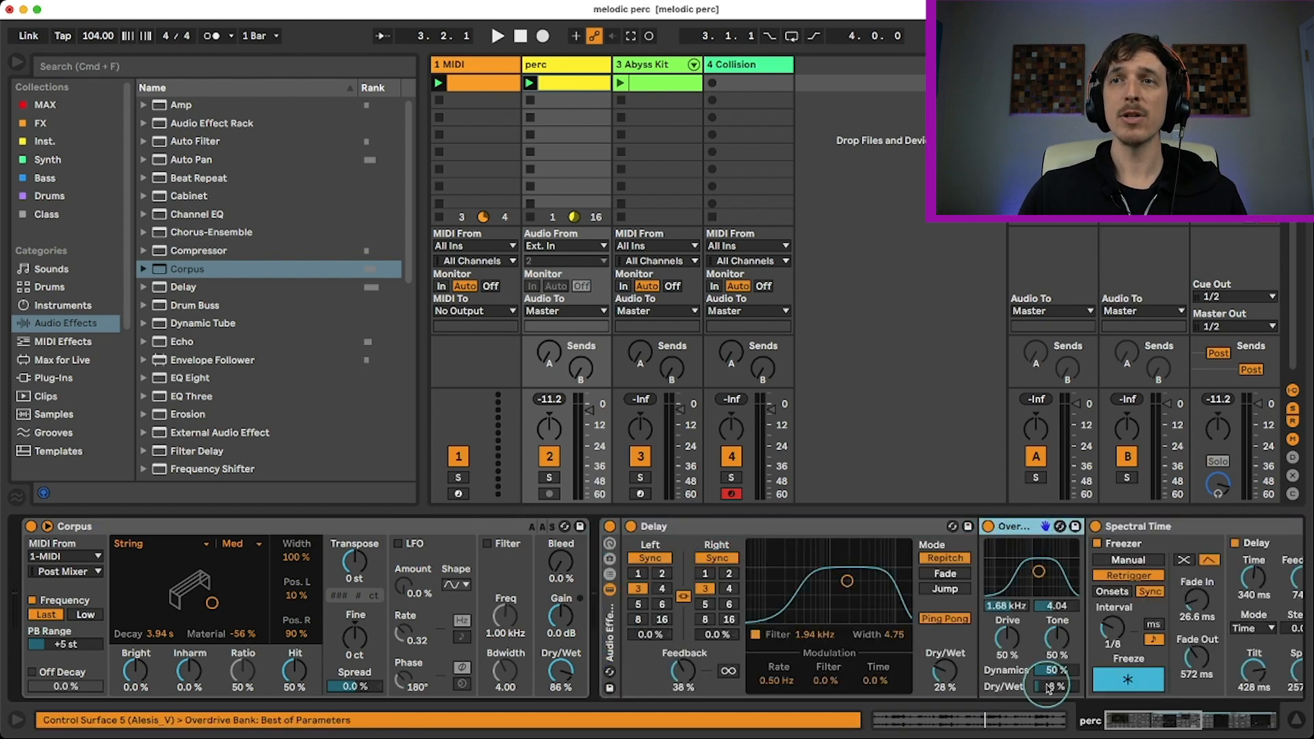
{"action": "scroll", "coordinate": [1045, 687], "scroll_direction": "right", "scroll_amount": 8}
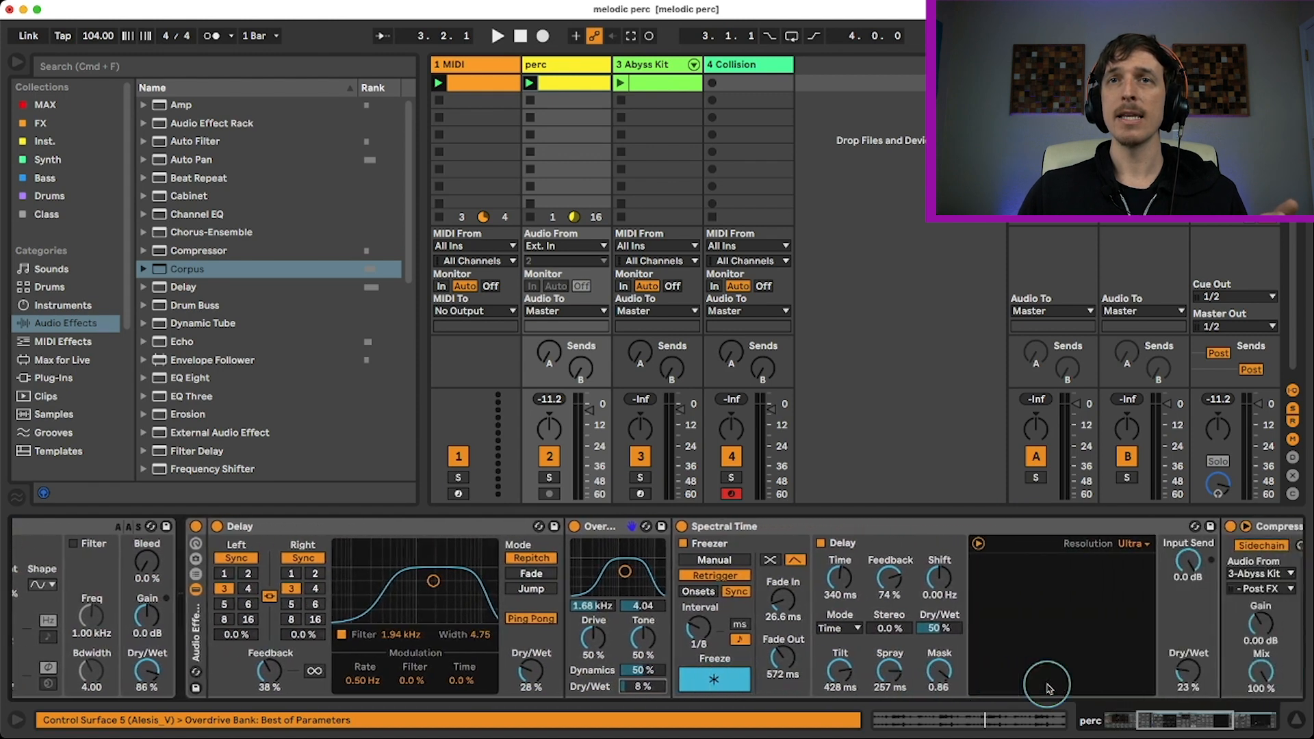
{"action": "left_click", "coordinate": [808, 529]}
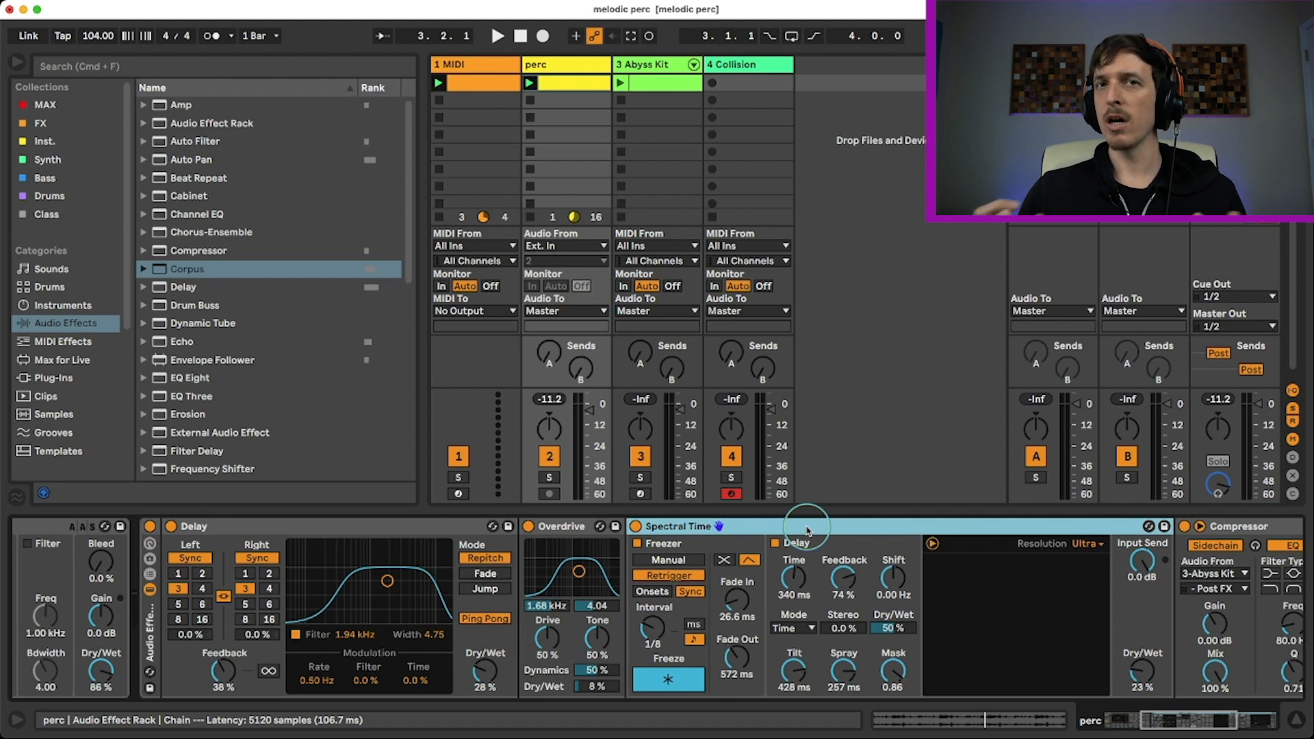
{"action": "scroll", "coordinate": [808, 529], "scroll_direction": "right", "scroll_amount": 7}
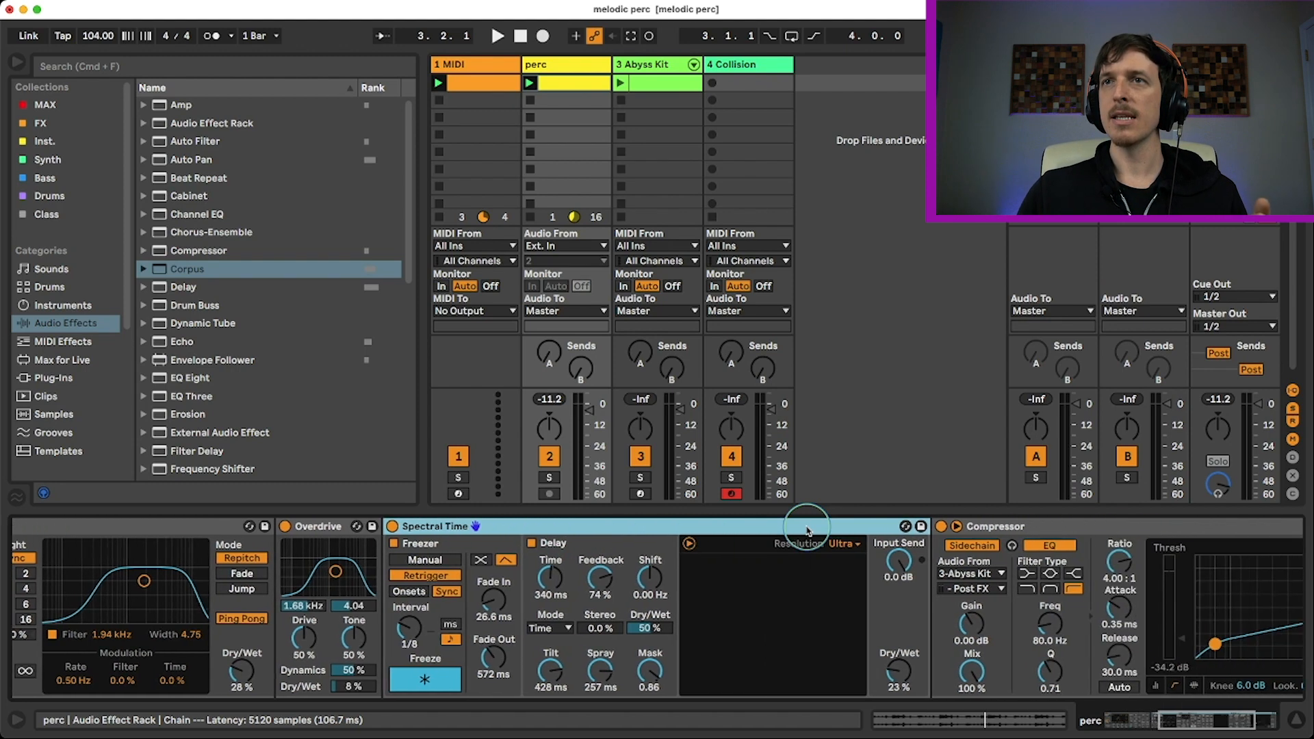
{"action": "left_click", "coordinate": [855, 527]}
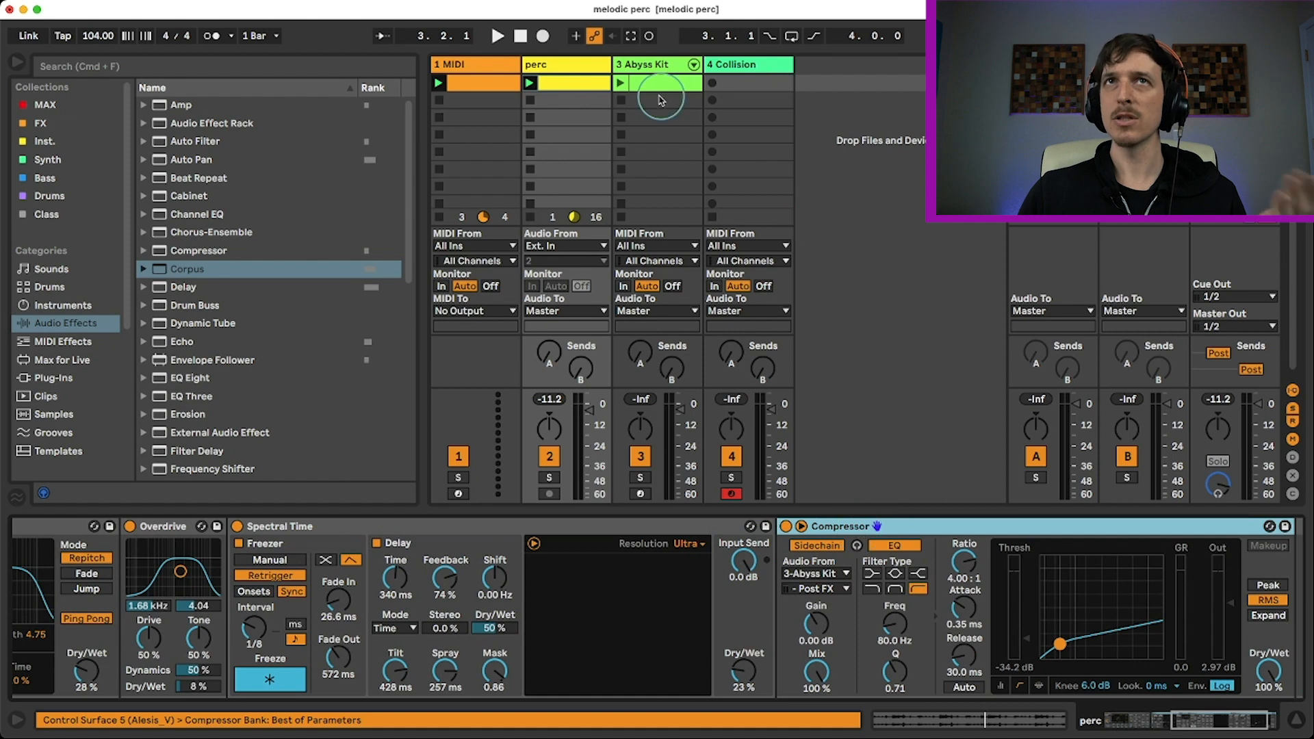
Step: Launch the Abyss Kit clip alongside the percussion loop, and bring the perc track's device chain back into view from Corpus
{"action": "left_click", "coordinate": [622, 84]}
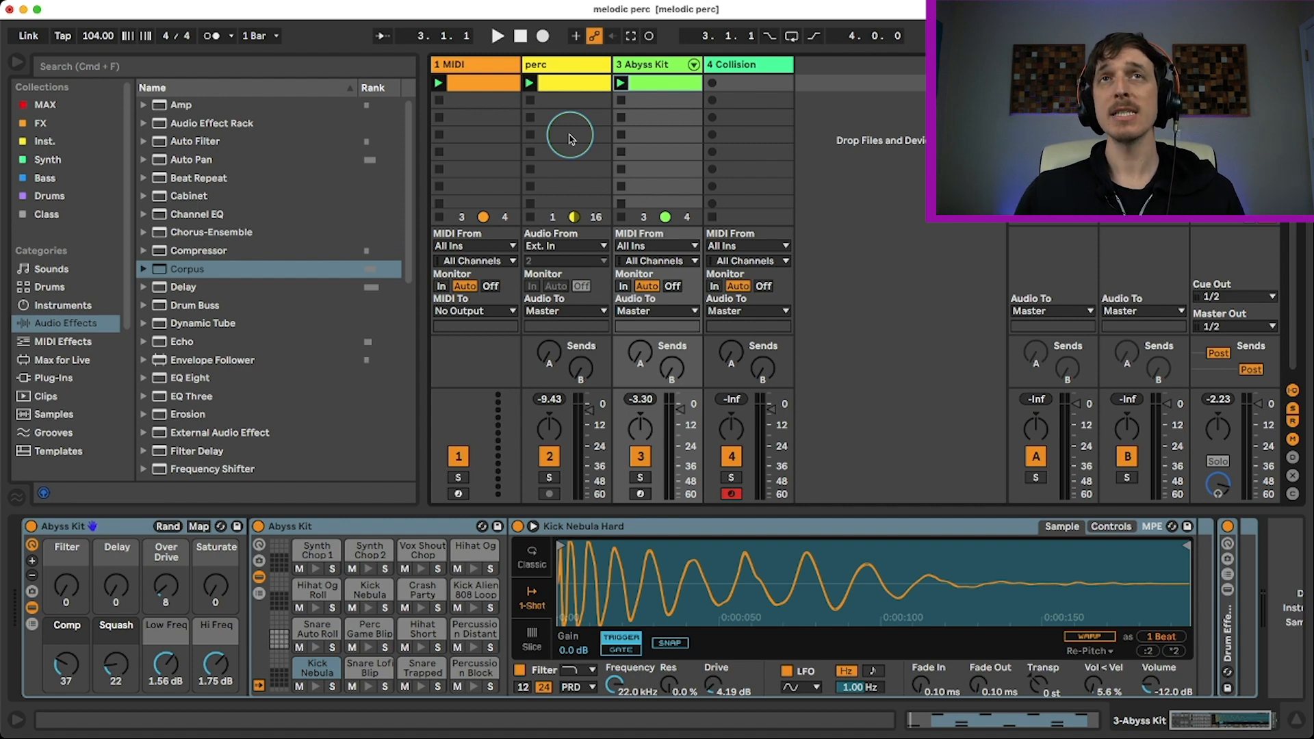
{"action": "left_click", "coordinate": [568, 68]}
{"action": "left_click", "coordinate": [482, 570]}
{"action": "scroll", "coordinate": [482, 570], "scroll_direction": "left", "scroll_amount": 12}
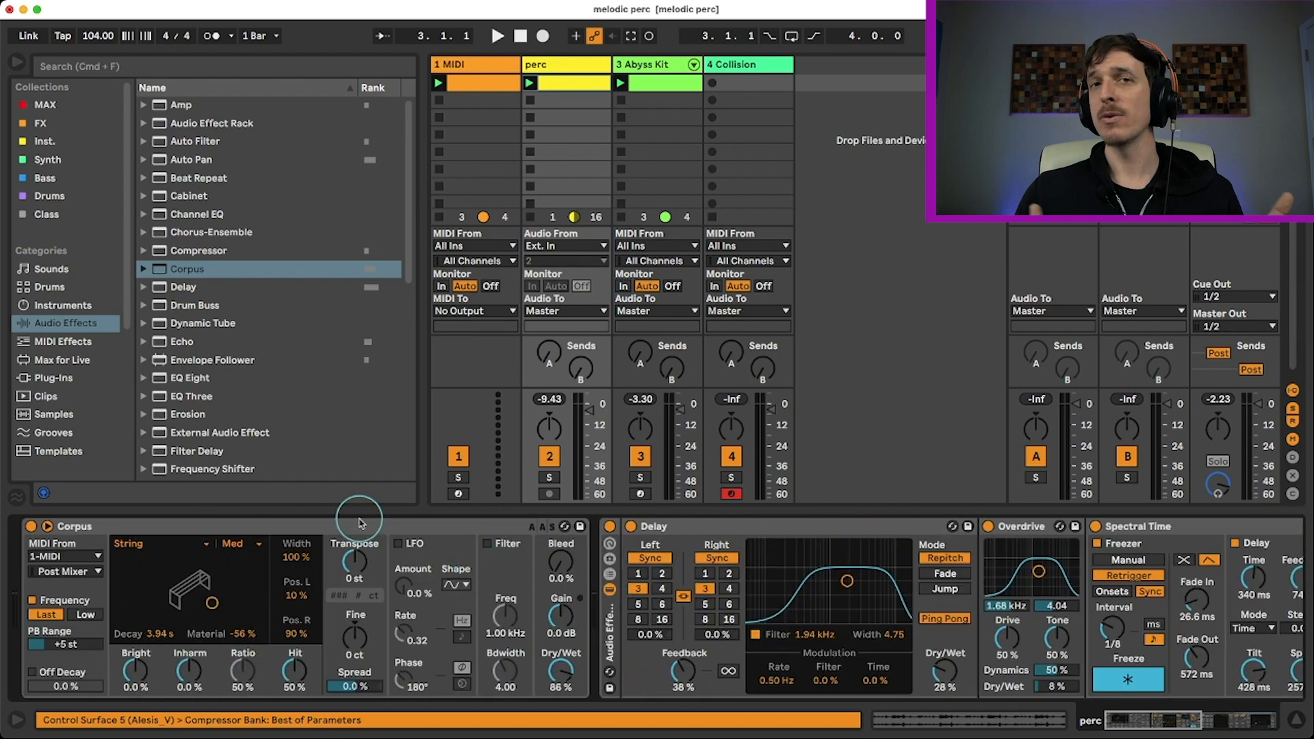